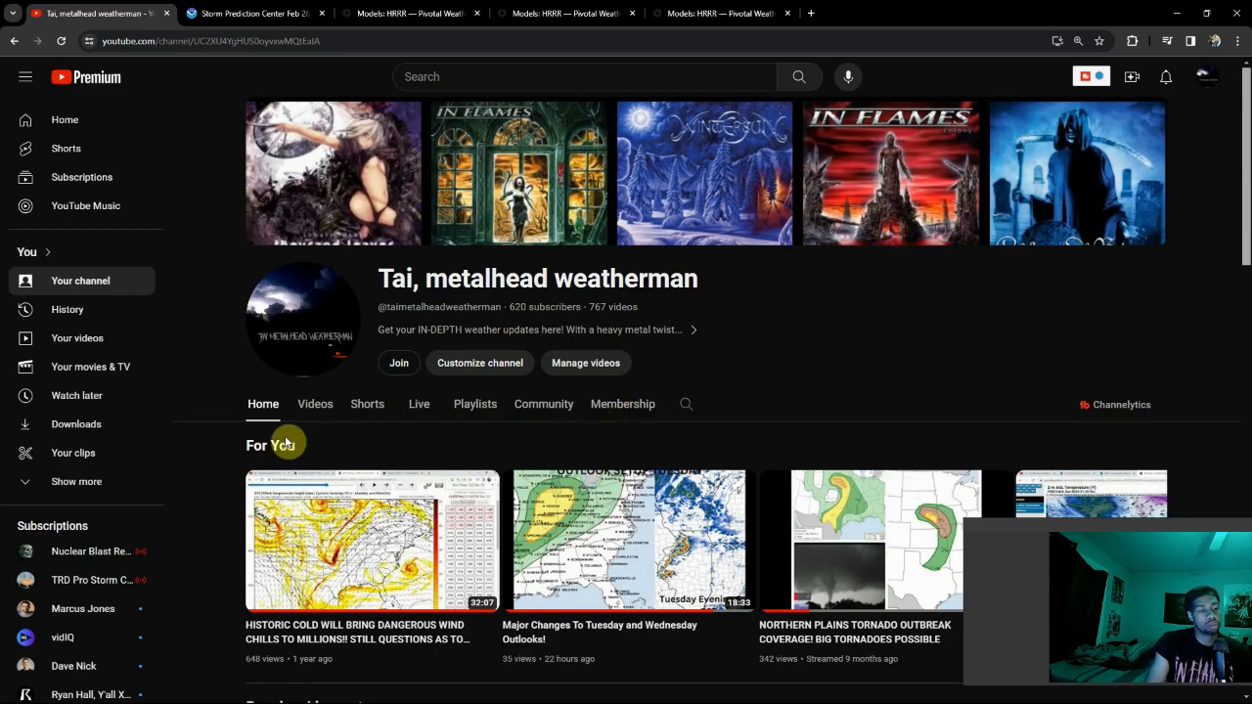
Switch from the YouTube channel to the Storm Prediction Center Day 2 outlook page.
click(207, 17)
scroll(313, 196, up, 1)
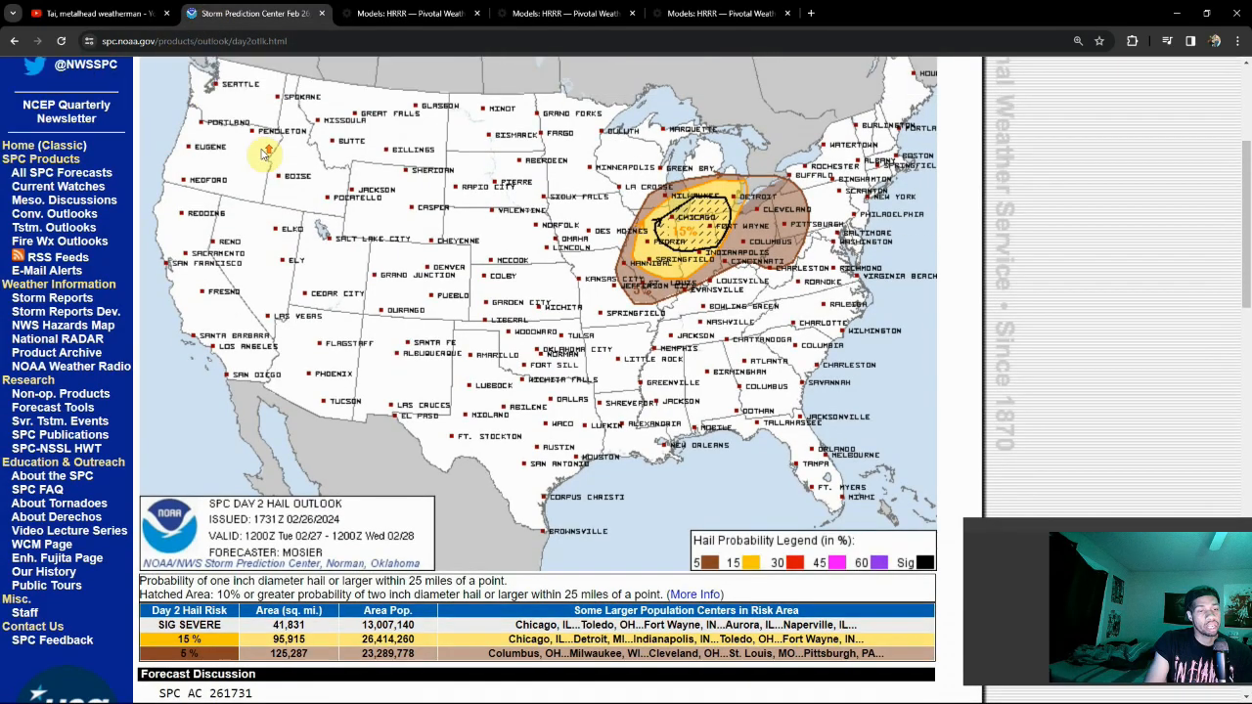
scroll(315, 84, up, 2)
mouse_move(178, 168)
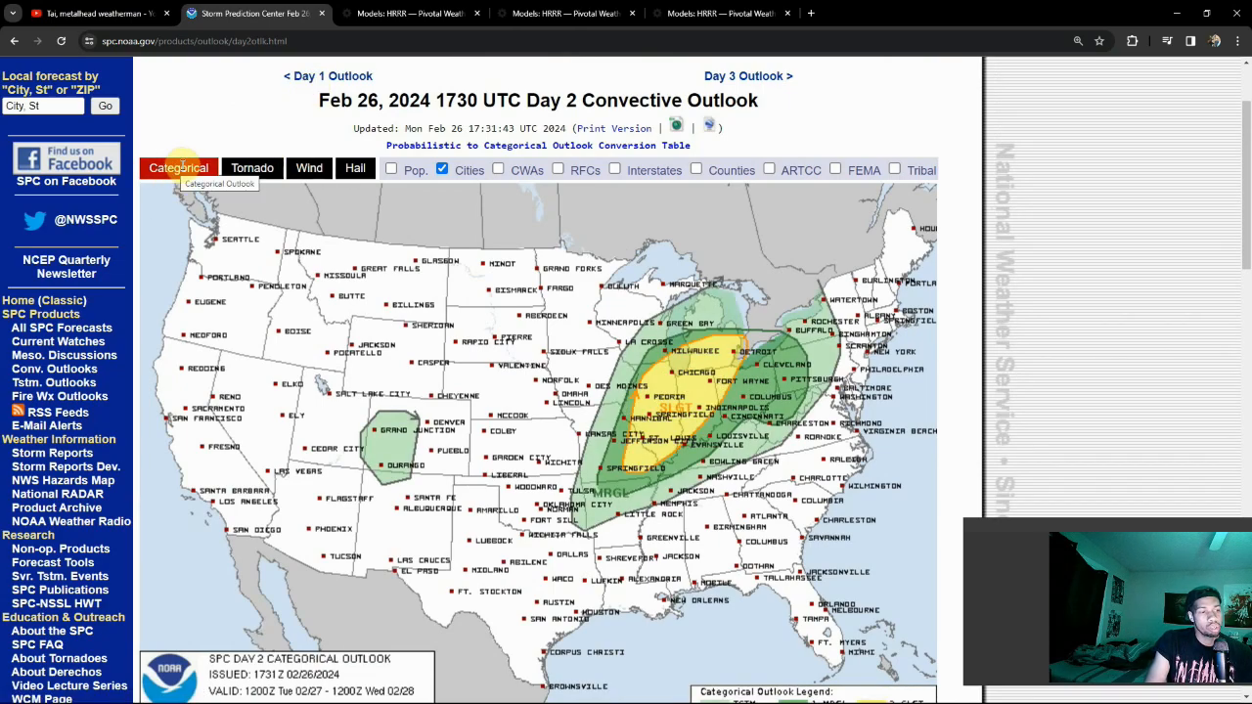
Show the categorical Day 2 outlook, then the Day 2 tornado outlook map.
click(176, 166)
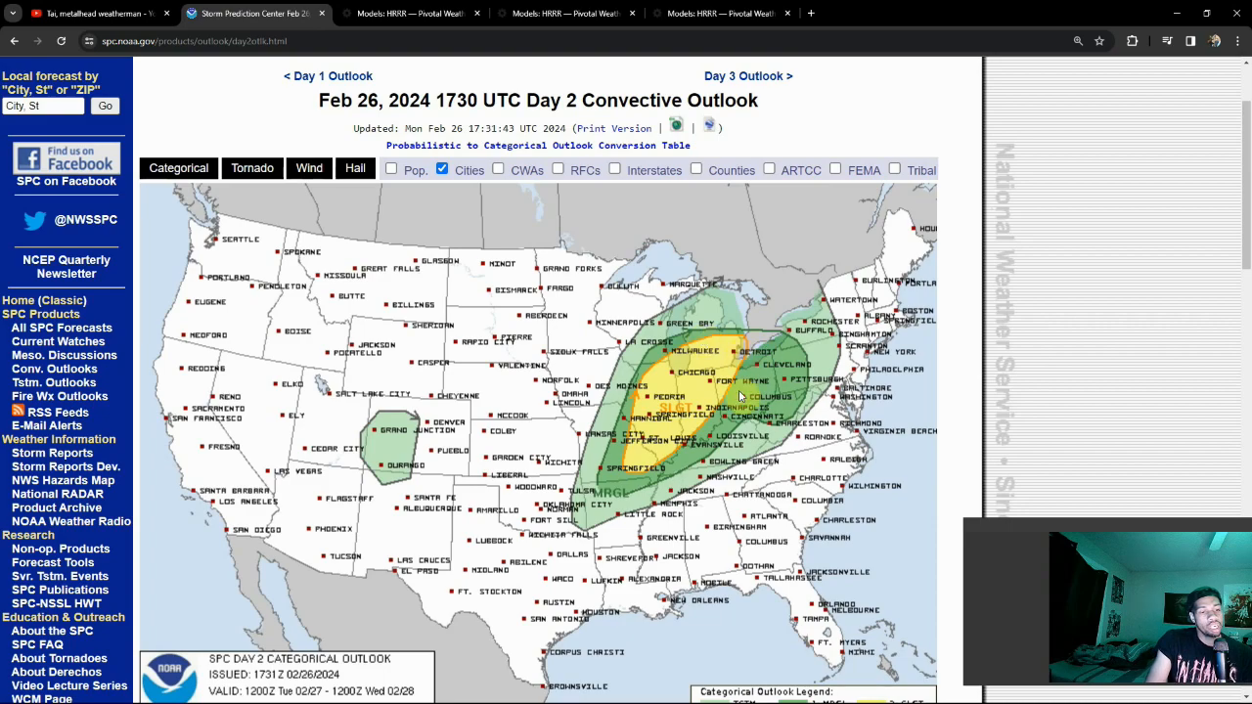
click(252, 172)
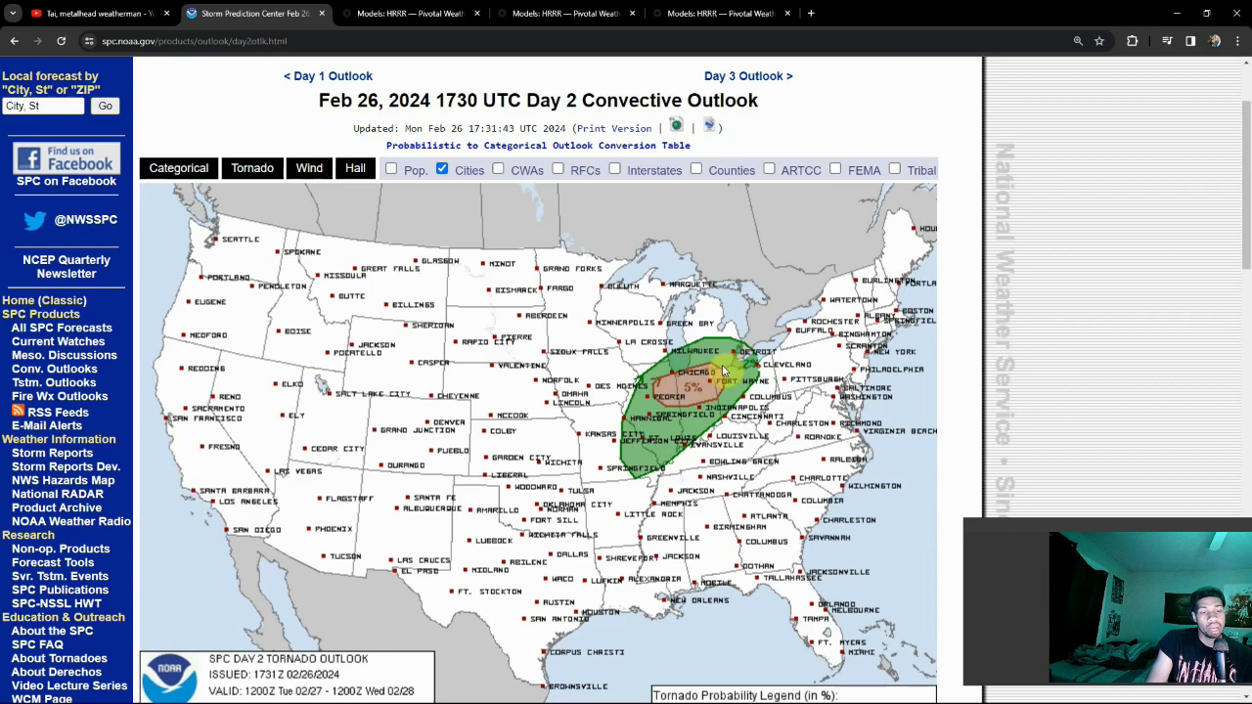
scroll(717, 380, down, 2)
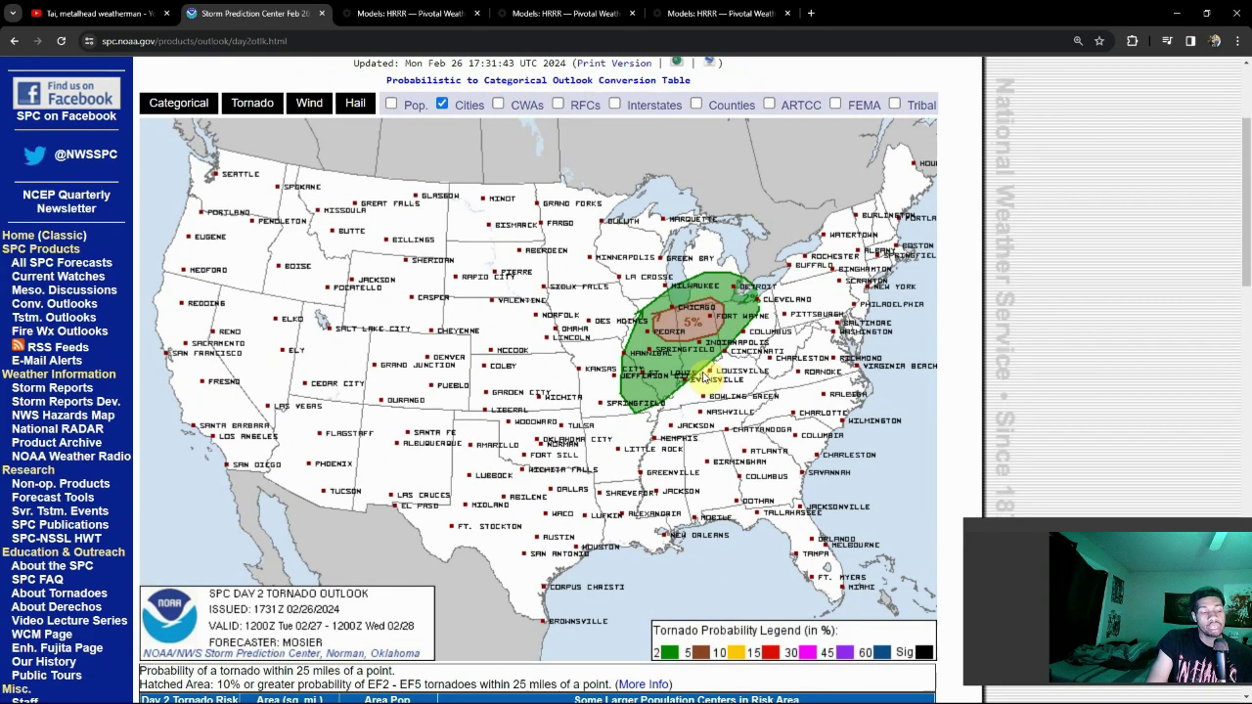
scroll(705, 323, down, 1)
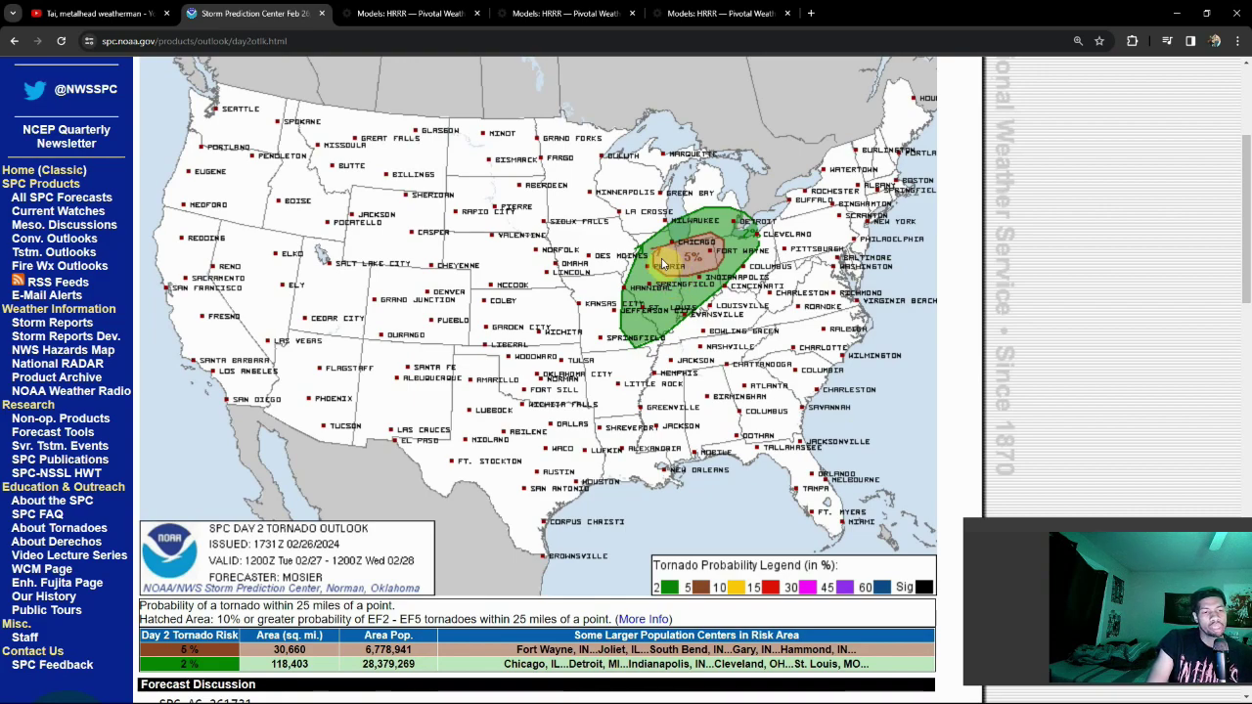
scroll(663, 265, up, 1)
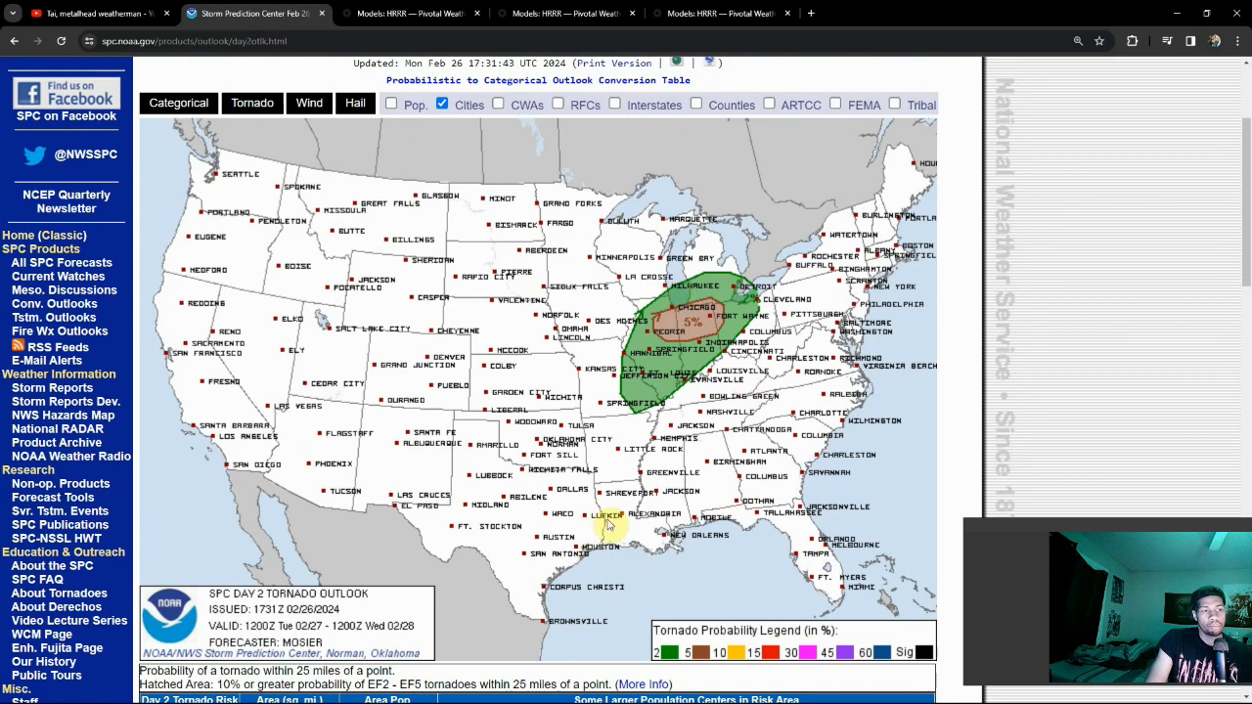
Show the Day 2 wind outlook map, then the Day 2 hail outlook map.
click(306, 104)
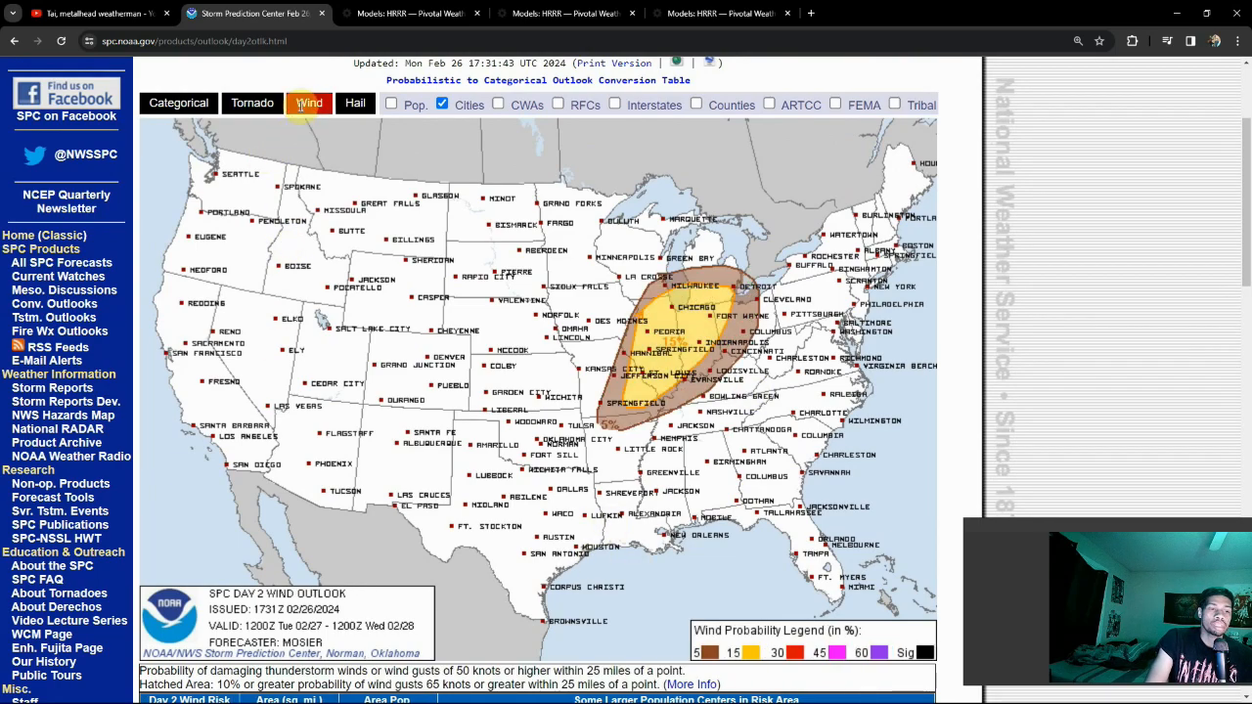
mouse_move(309, 103)
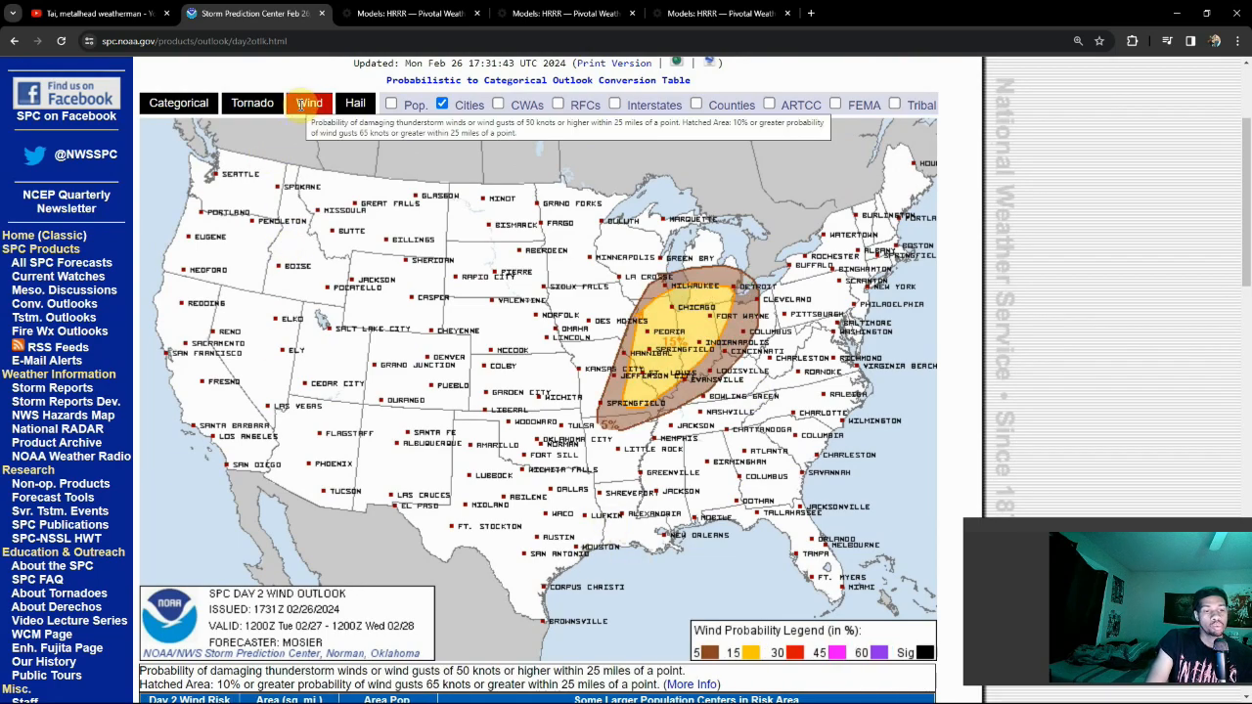
click(357, 104)
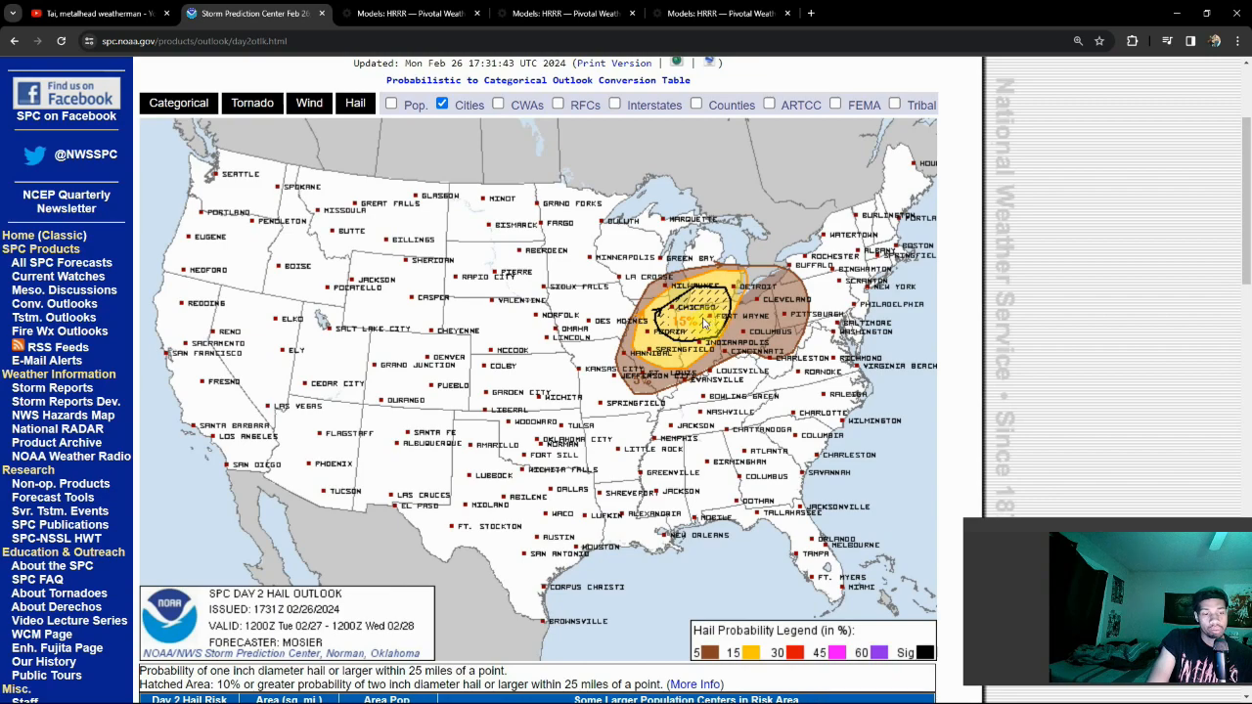
scroll(704, 323, down, 1)
scroll(702, 304, down, 1)
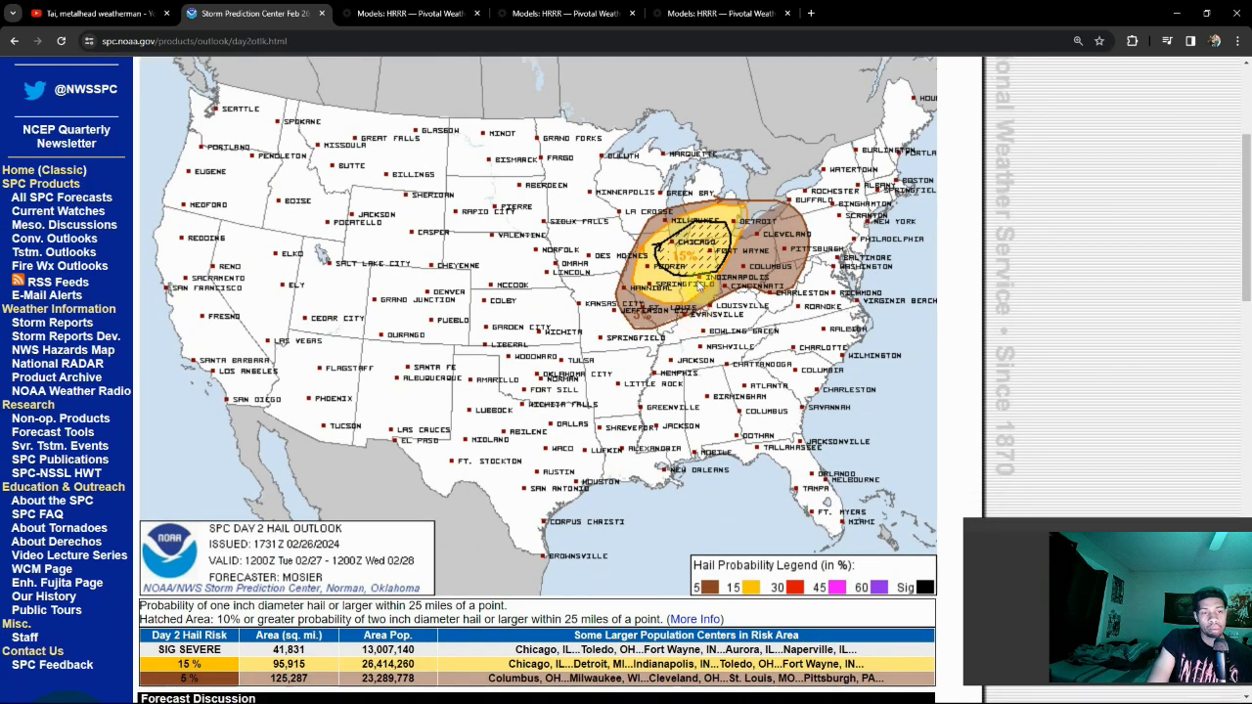
scroll(699, 284, up, 1)
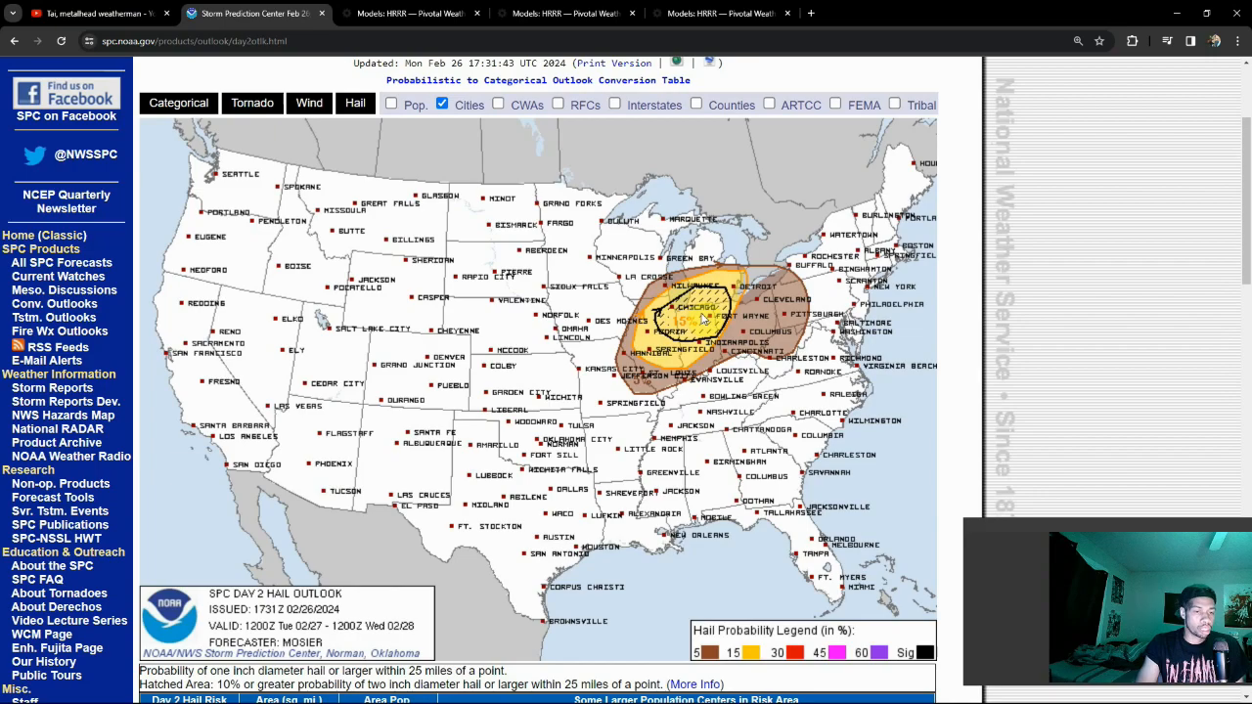
scroll(704, 318, down, 1)
scroll(592, 293, up, 2)
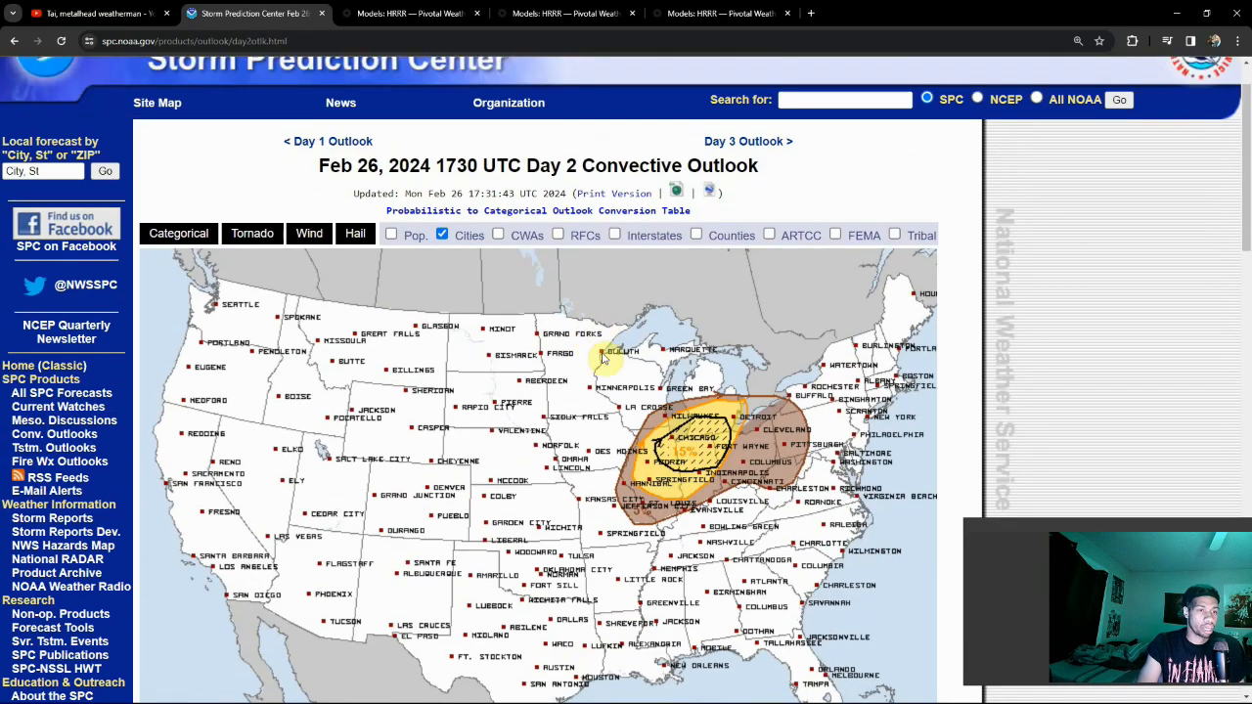
Bring up the Pivotal Weather HRRR 500 mb wind map and advance it to forecast hour 027.
click(416, 13)
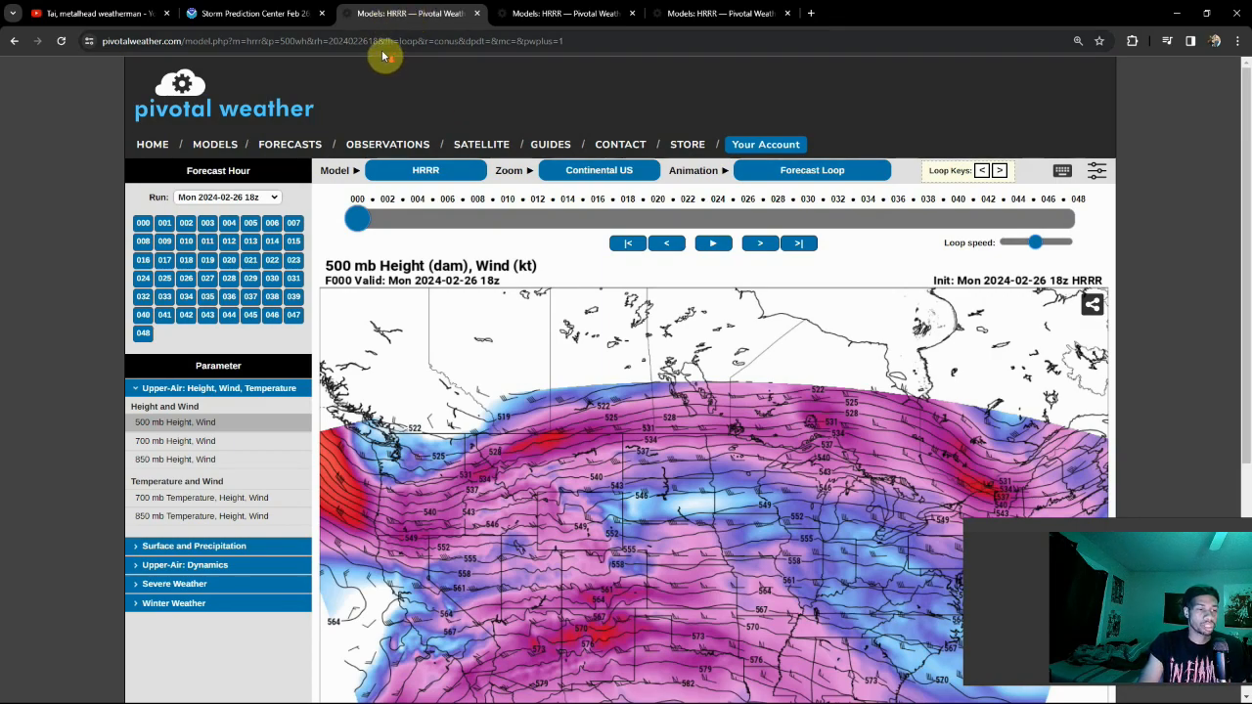
scroll(358, 72, down, 1)
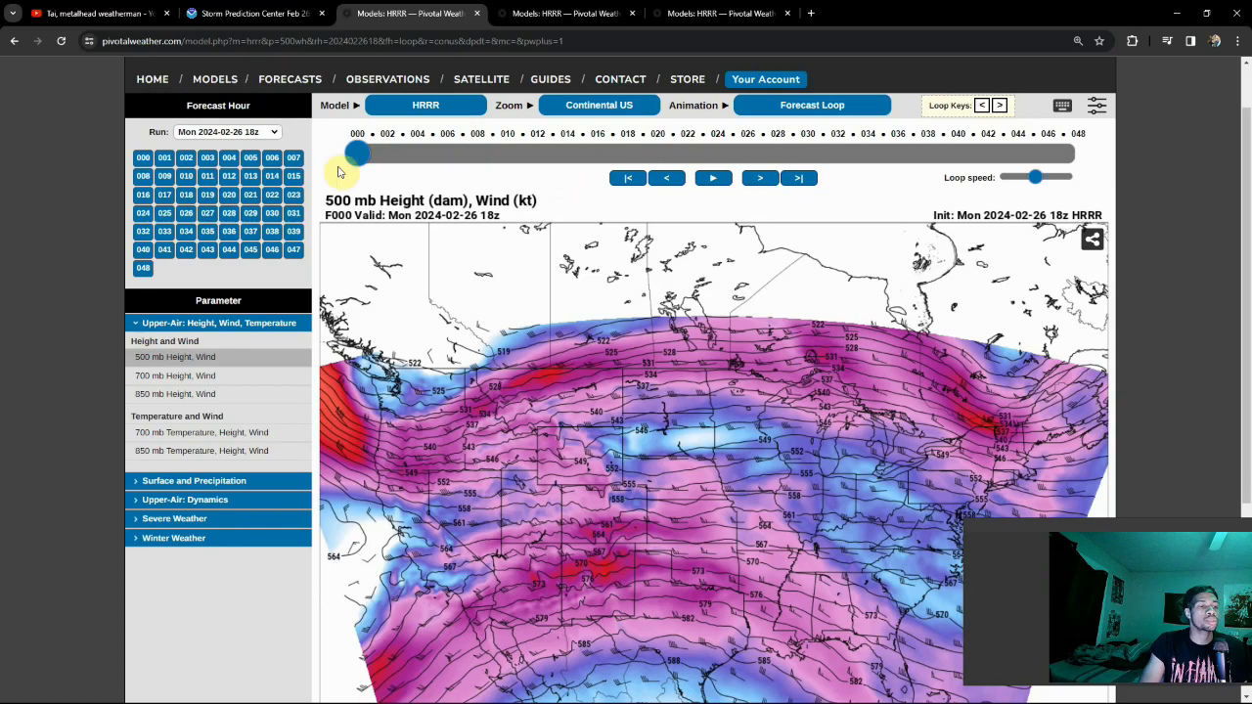
drag(357, 153, 672, 152)
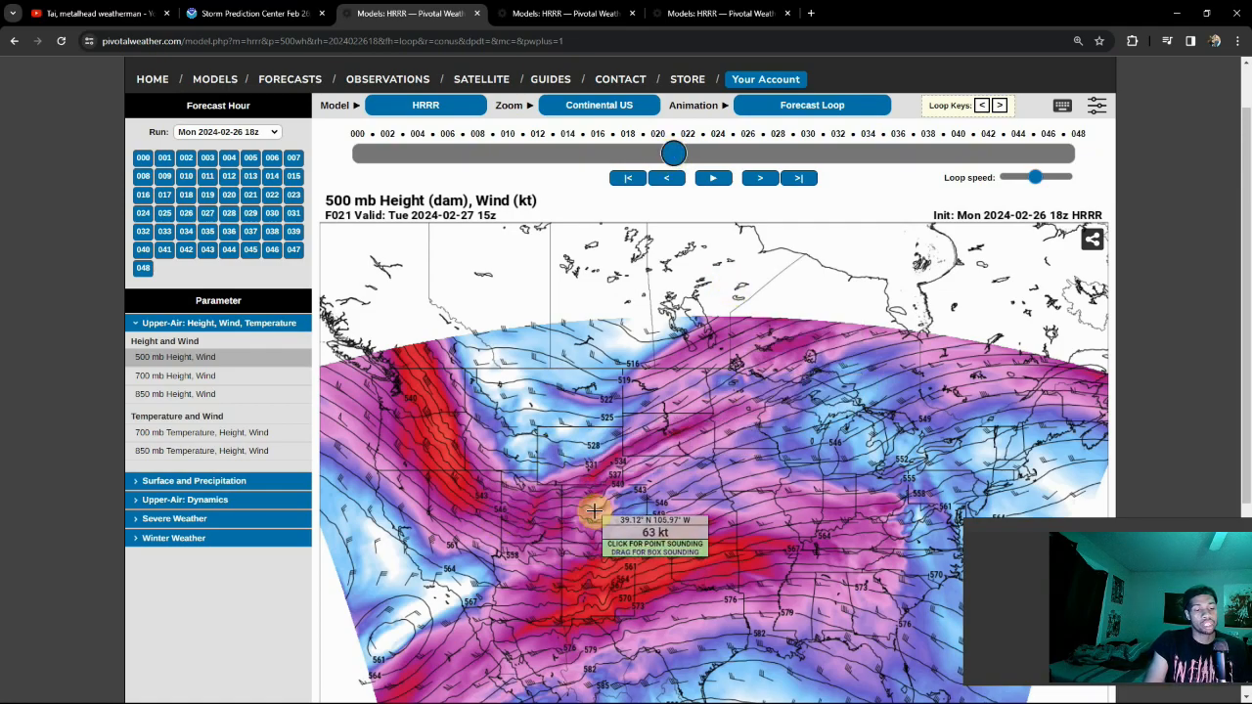
key(Right)
key(Right)
key(Right)
key(Right)
key(Right)
key(Right)
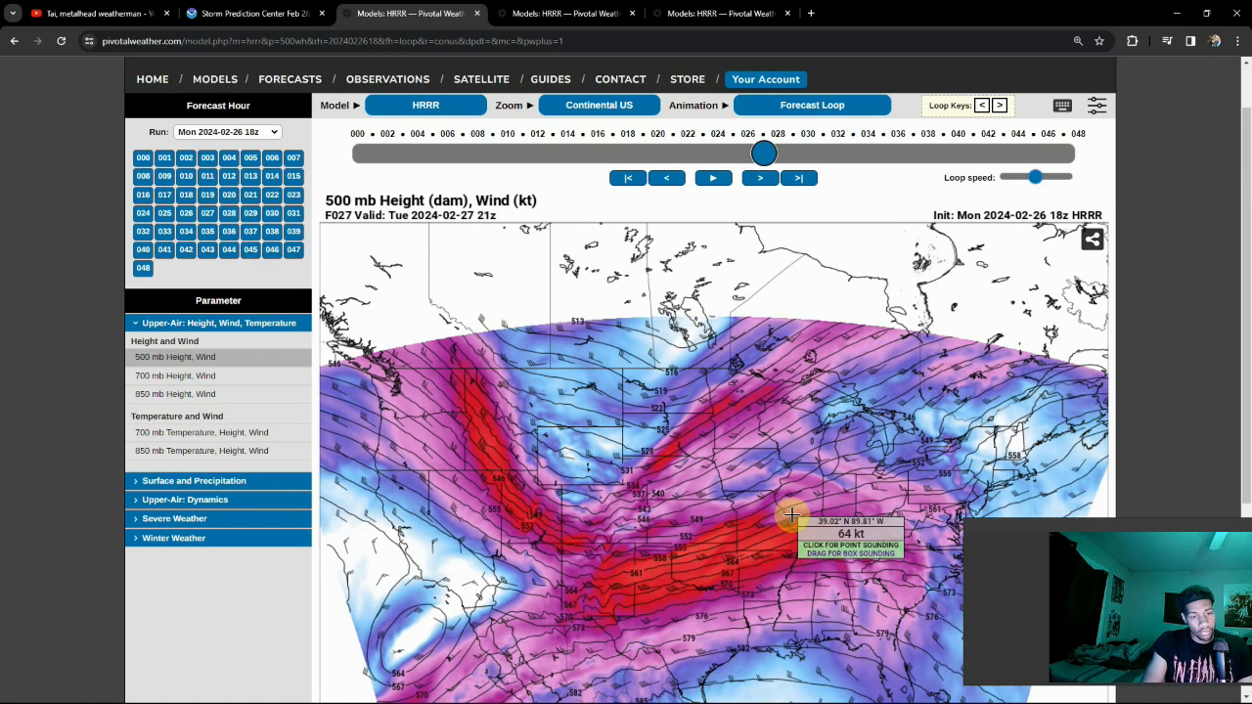
key(Right)
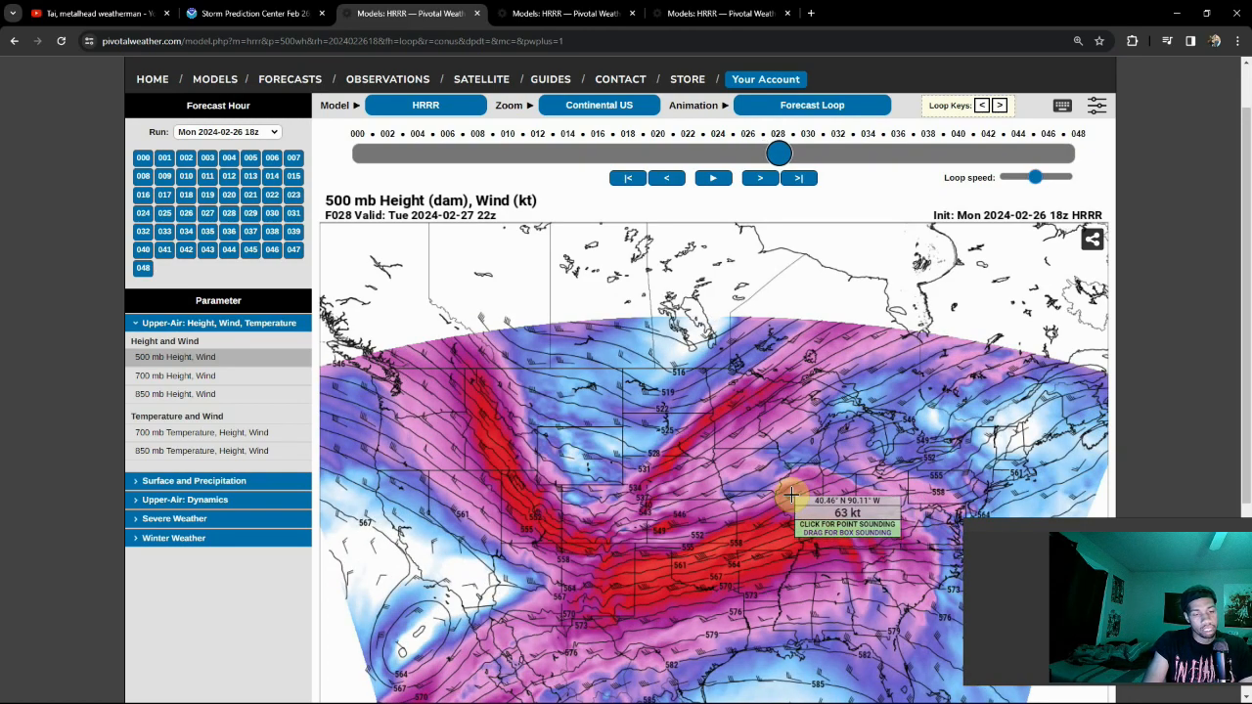
scroll(791, 494, down, 1)
key(Left)
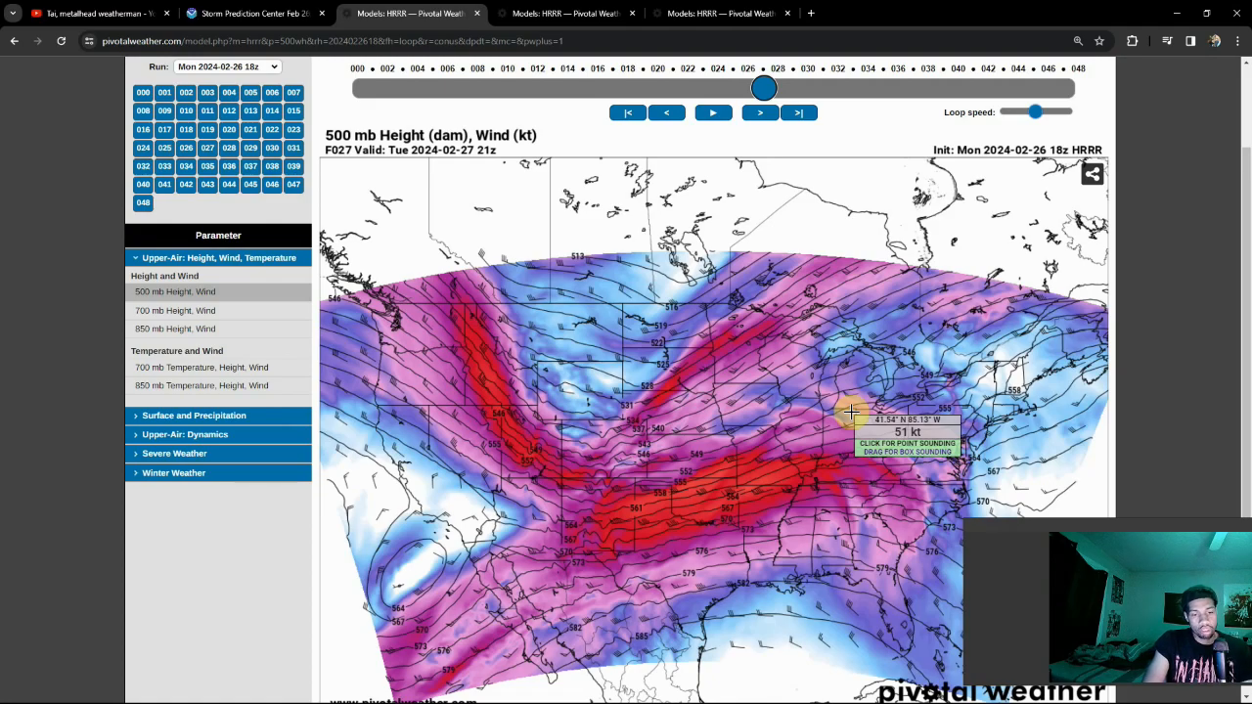
Step the 500 mb map hour by hour from 028 to 033, then go to the 850 mb map page.
key(Right)
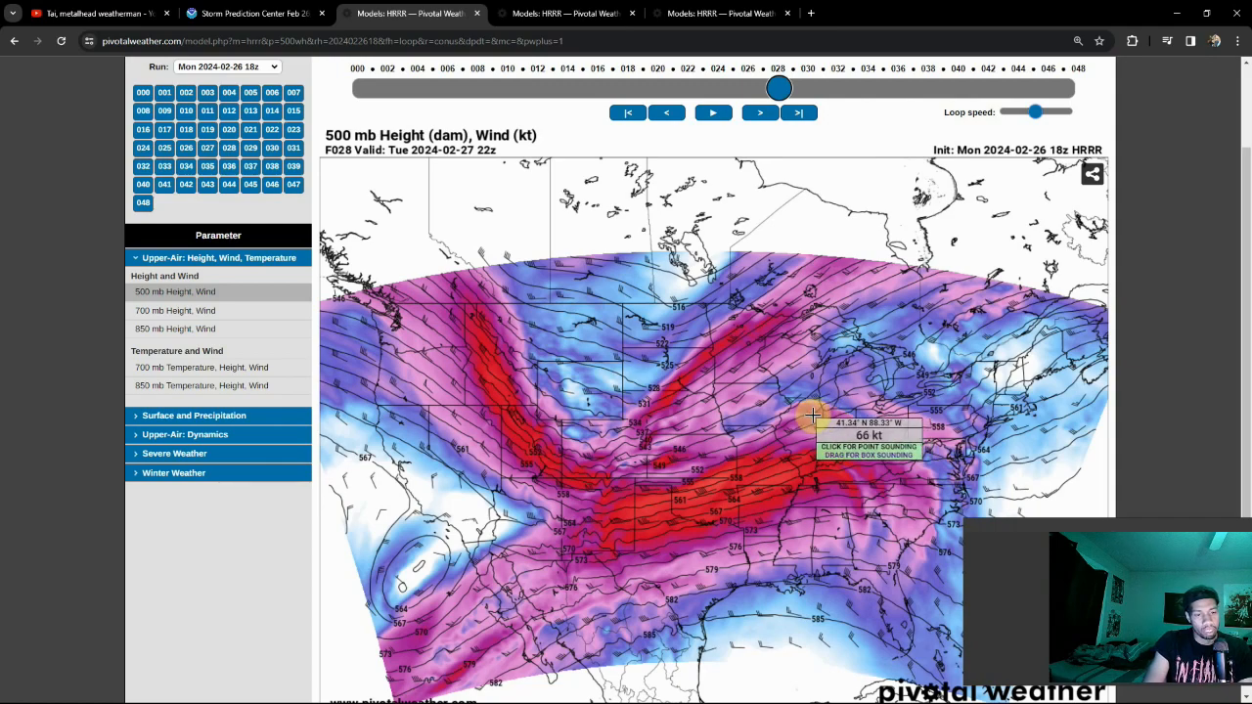
key(Right)
key(Right)
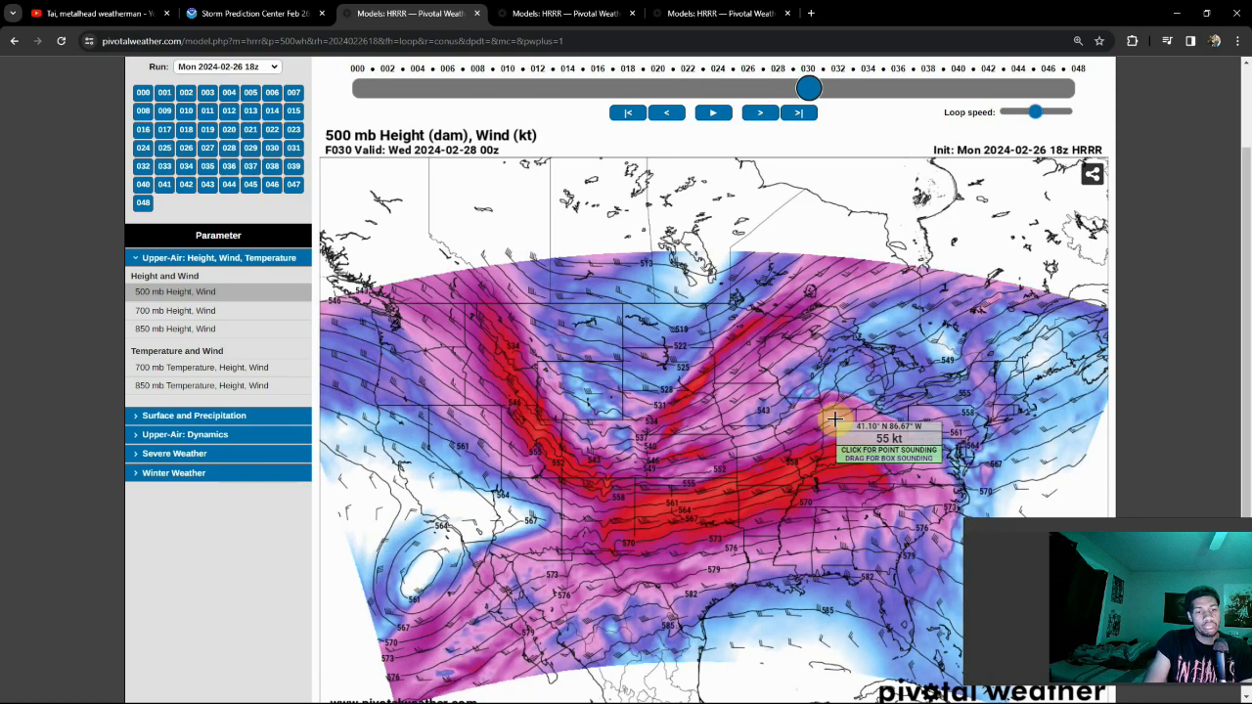
key(Left)
key(Right)
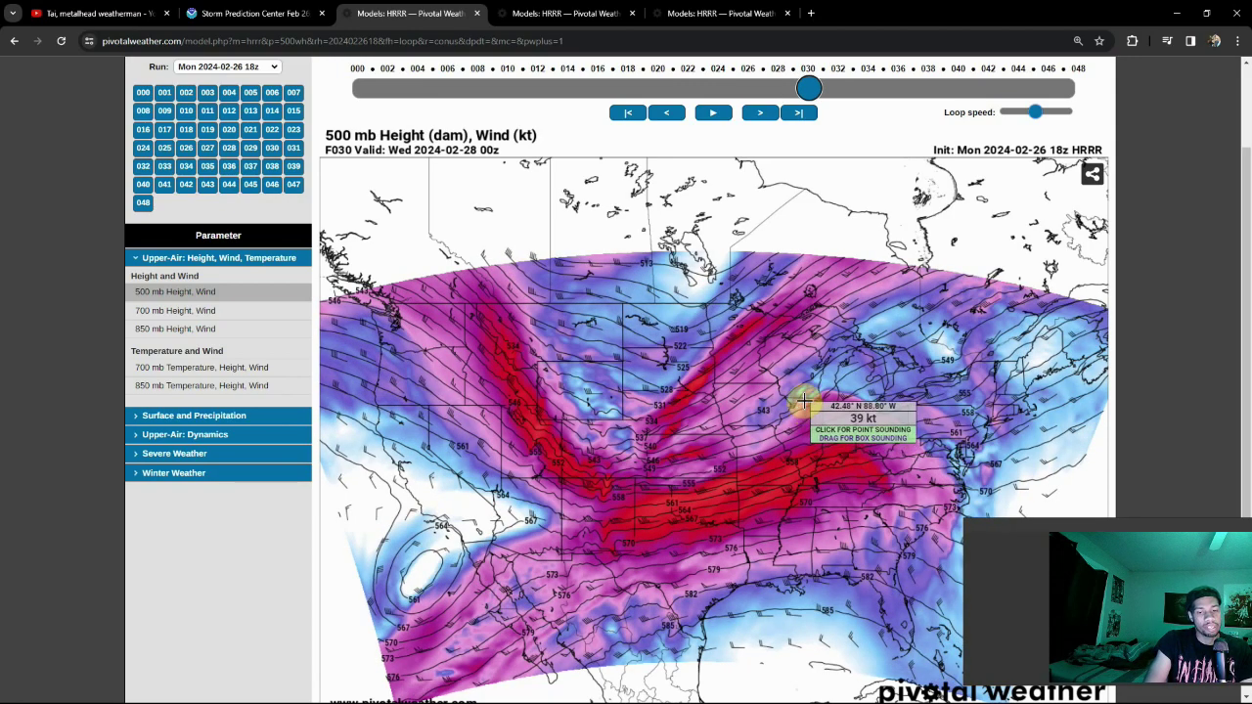
key(Right)
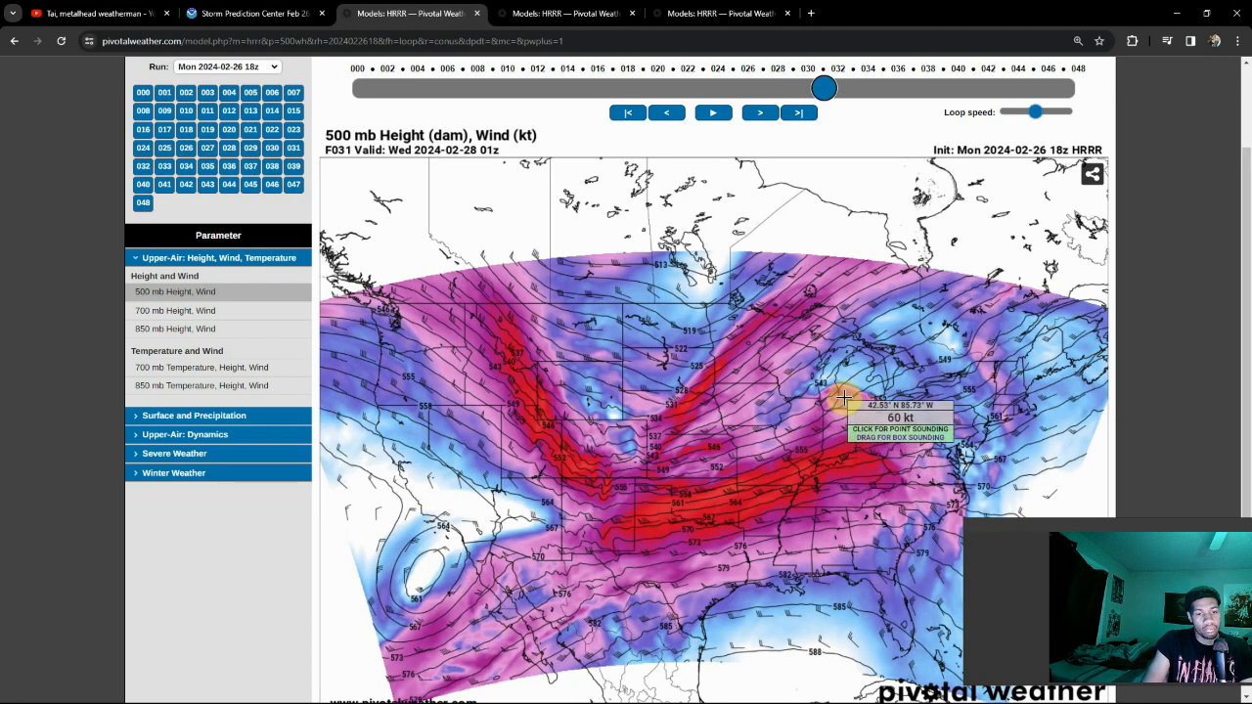
key(Right)
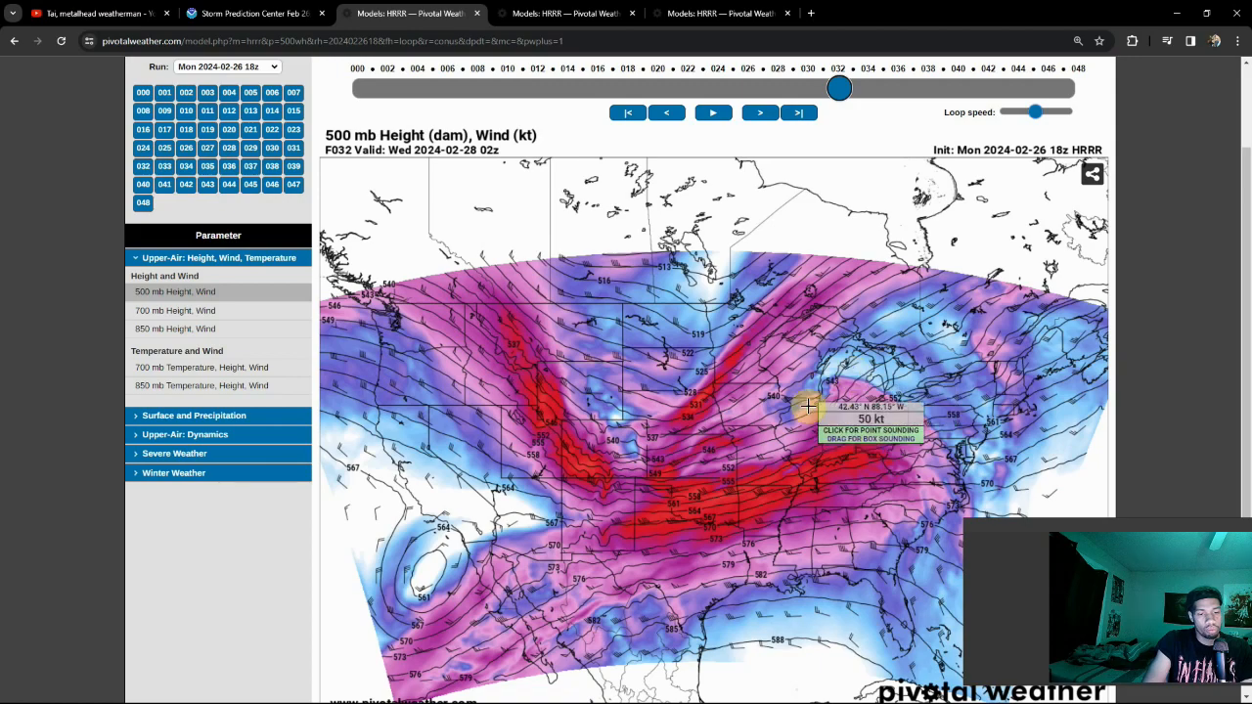
key(Right)
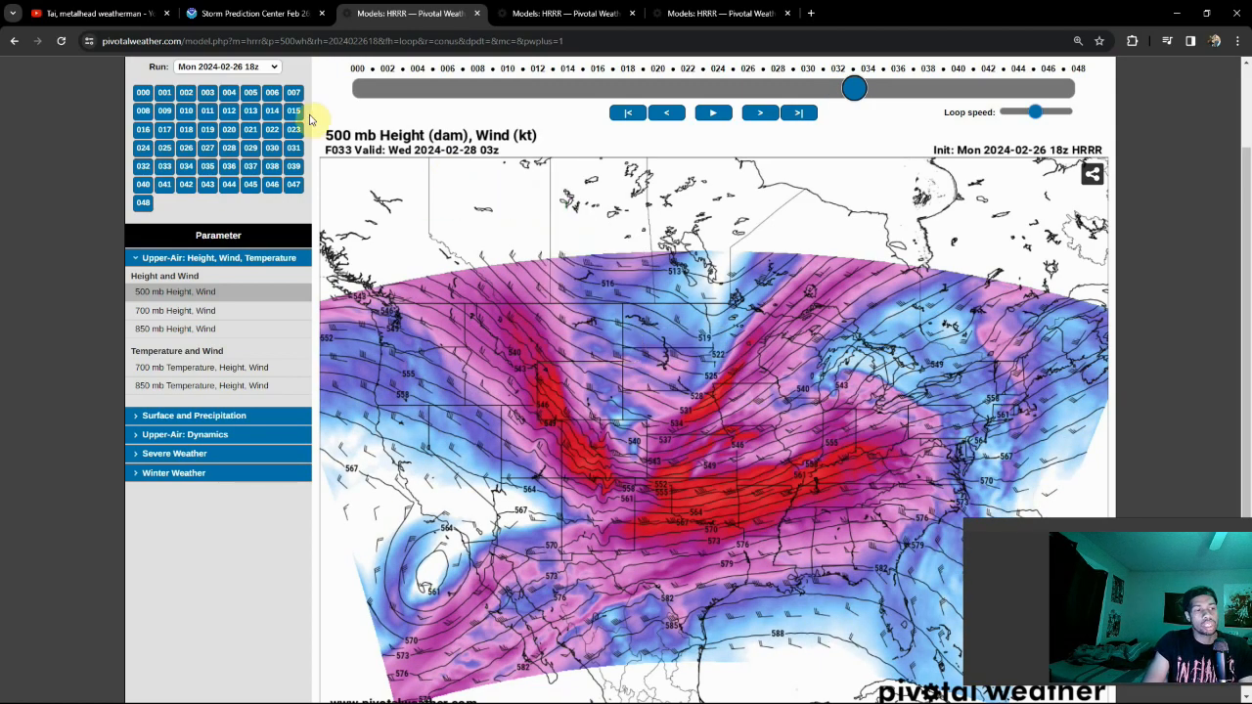
click(556, 17)
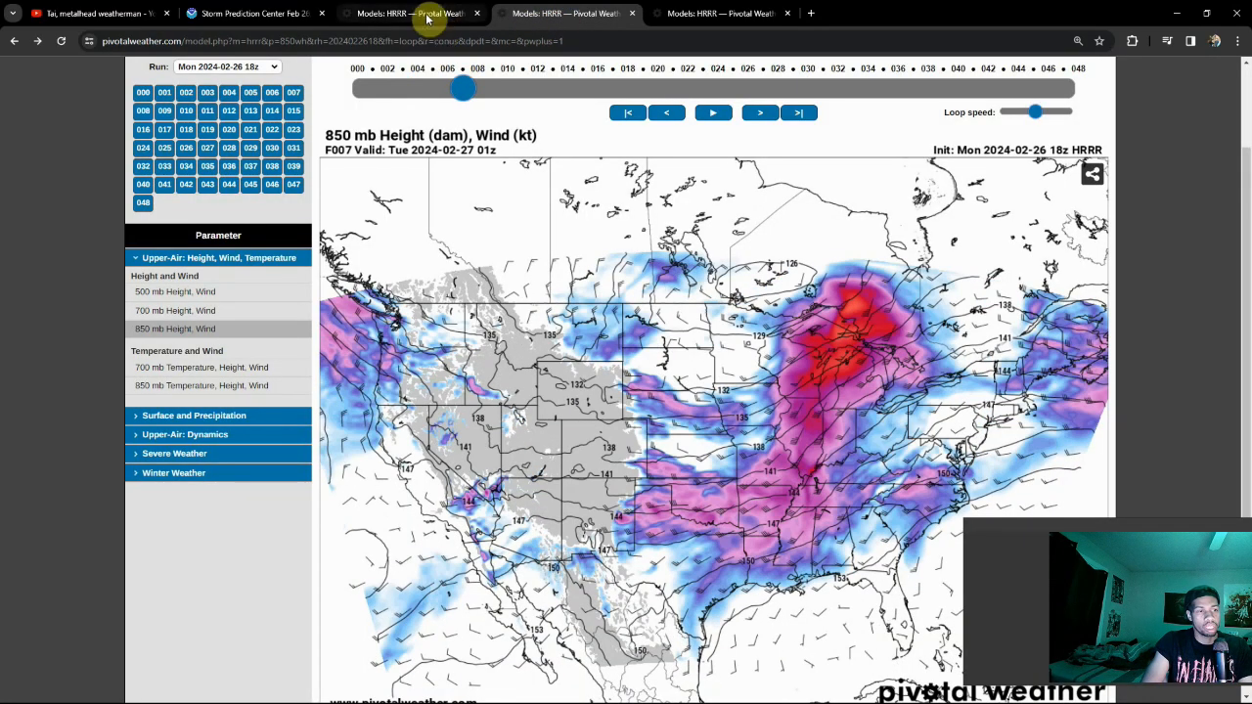
Advance the HRRR 850 mb height and wind map through hour 017 and onward toward hour 038.
click(666, 113)
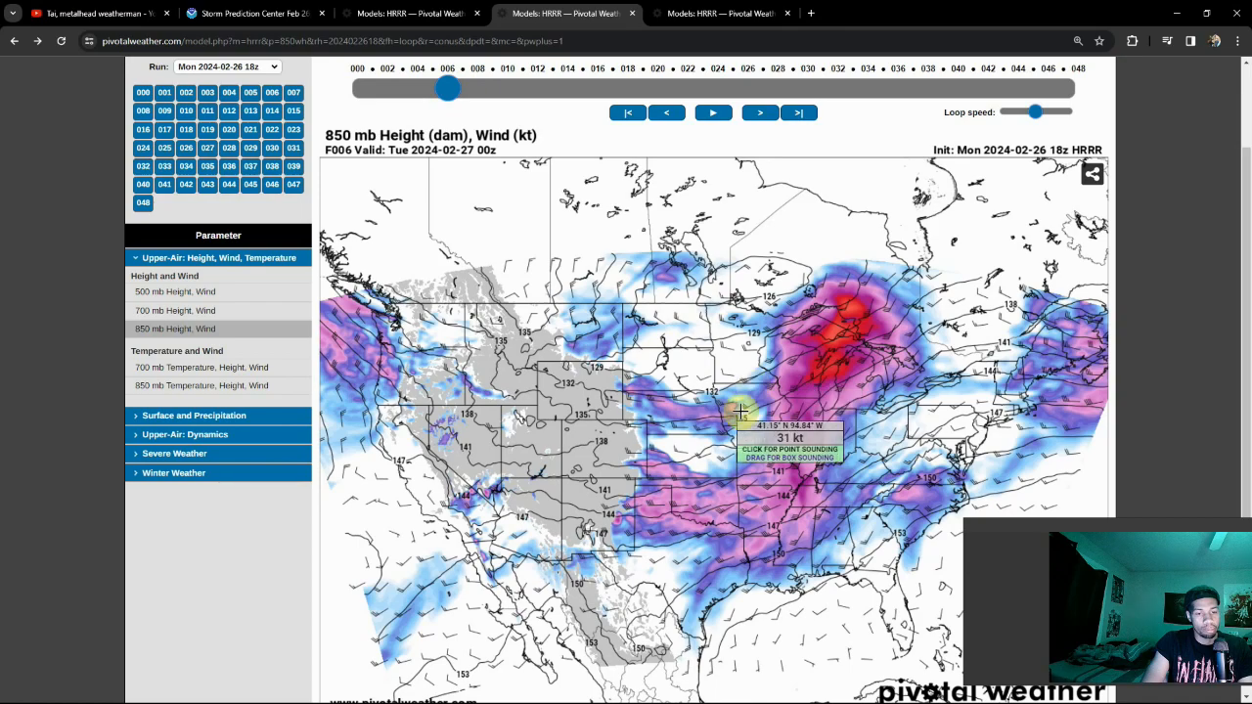
click(551, 87)
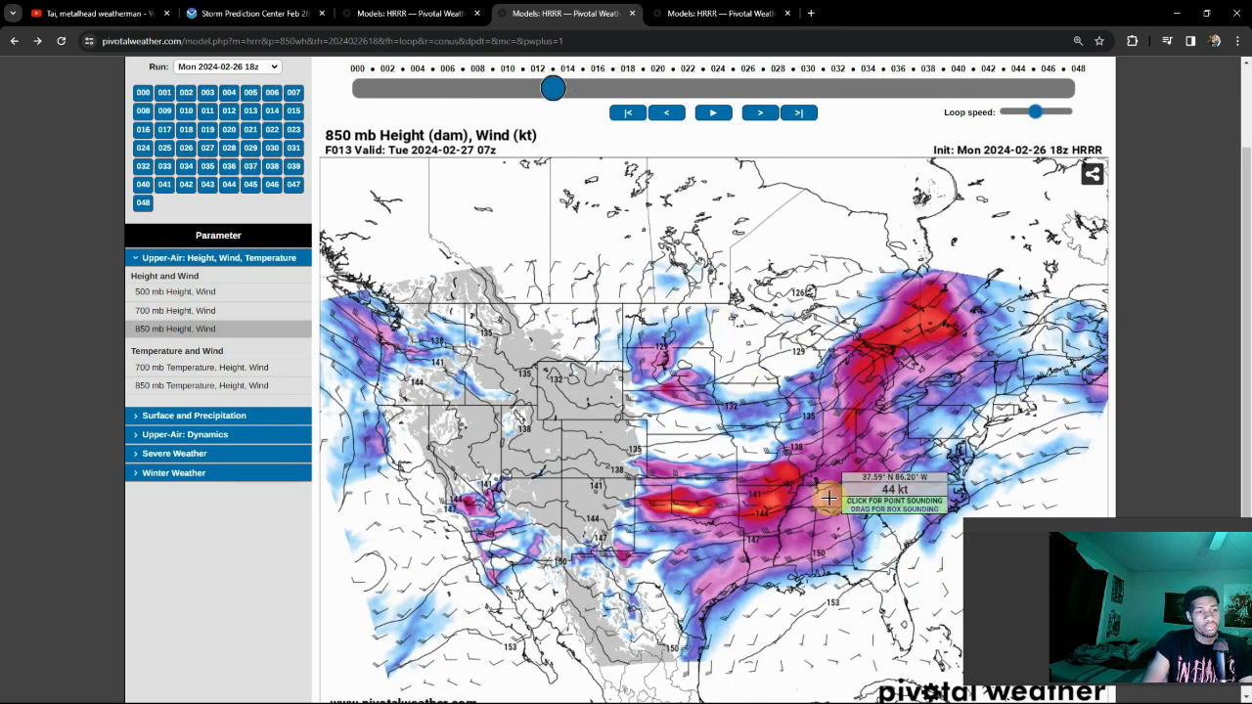
key(Right)
key(Right)
key(Right)
key(Right)
key(Right)
key(Right)
key(Right)
key(Right)
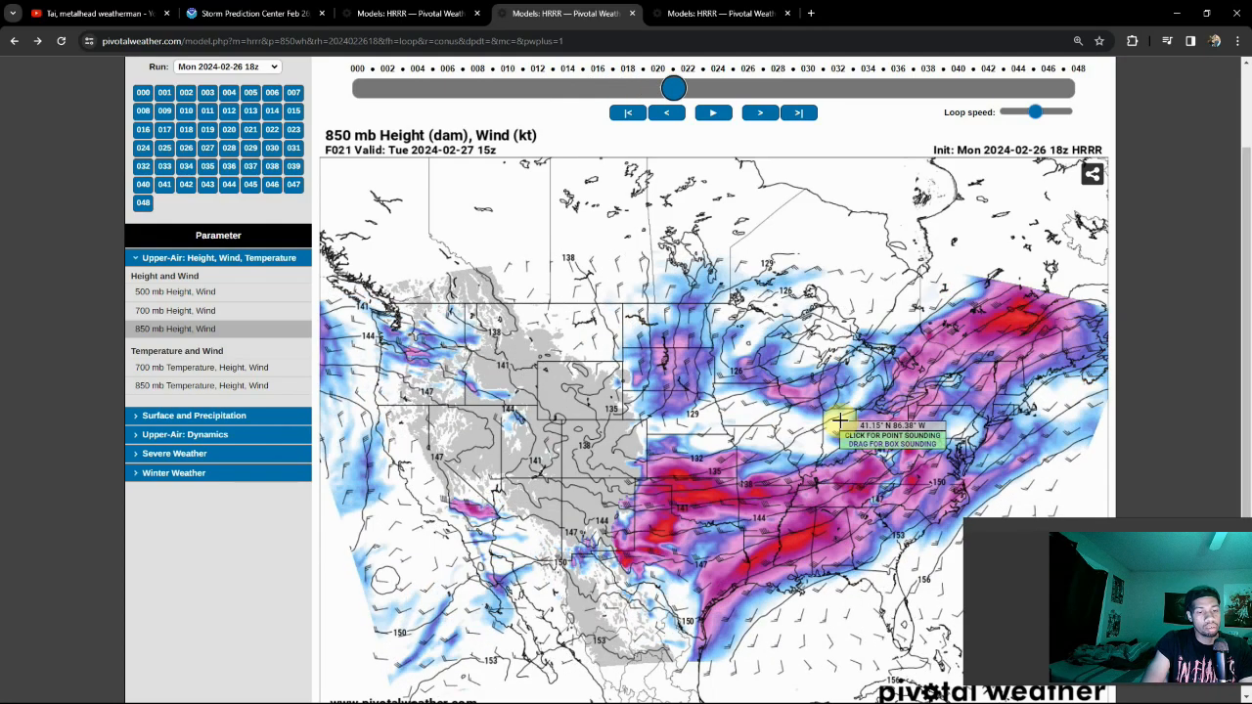
key(Right)
key(Right)
key(Right)
key(Right)
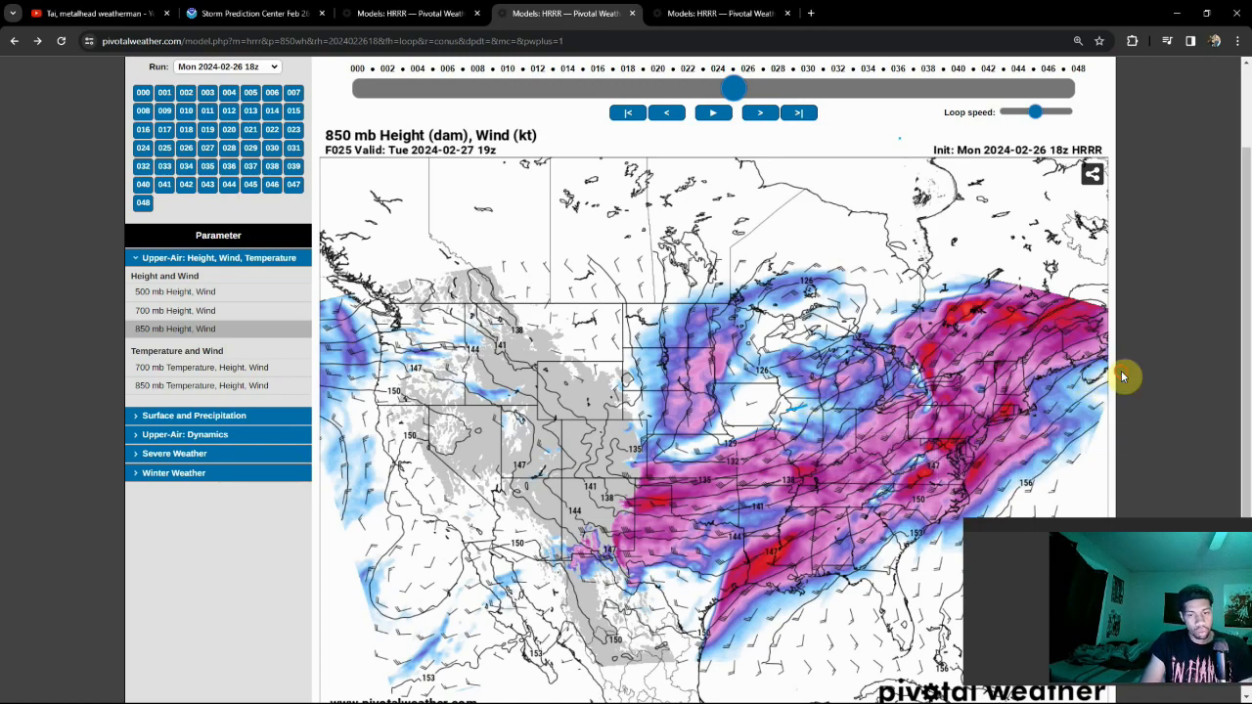
key(Right)
key(Right)
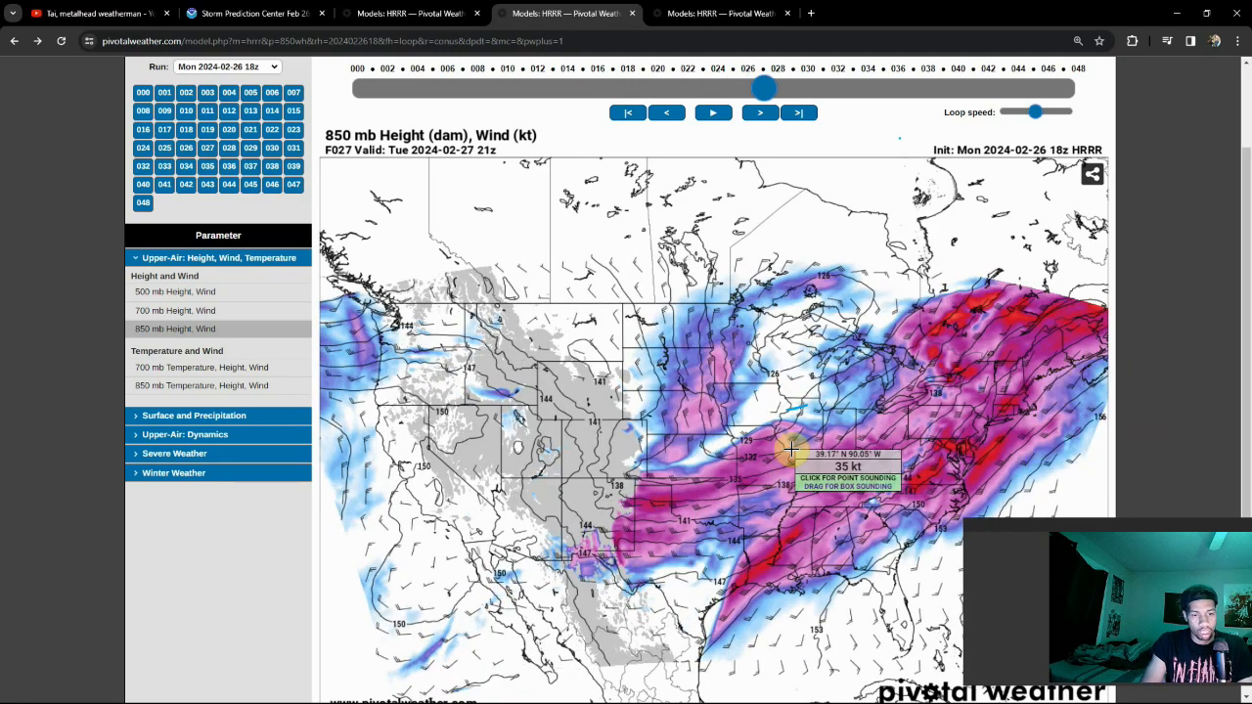
key(Right)
key(Right)
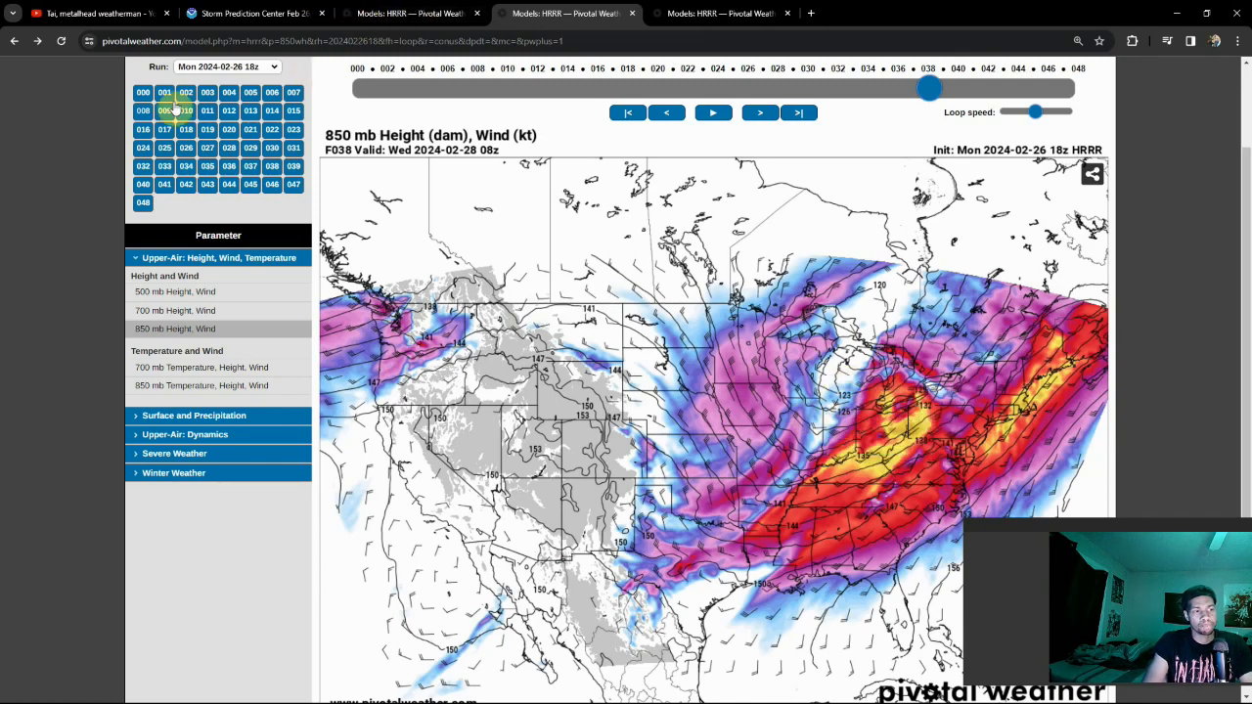
Bring up the HRRR Mixed-Layer CAPE map of the Midwest valid Tuesday 11z (F017).
click(698, 14)
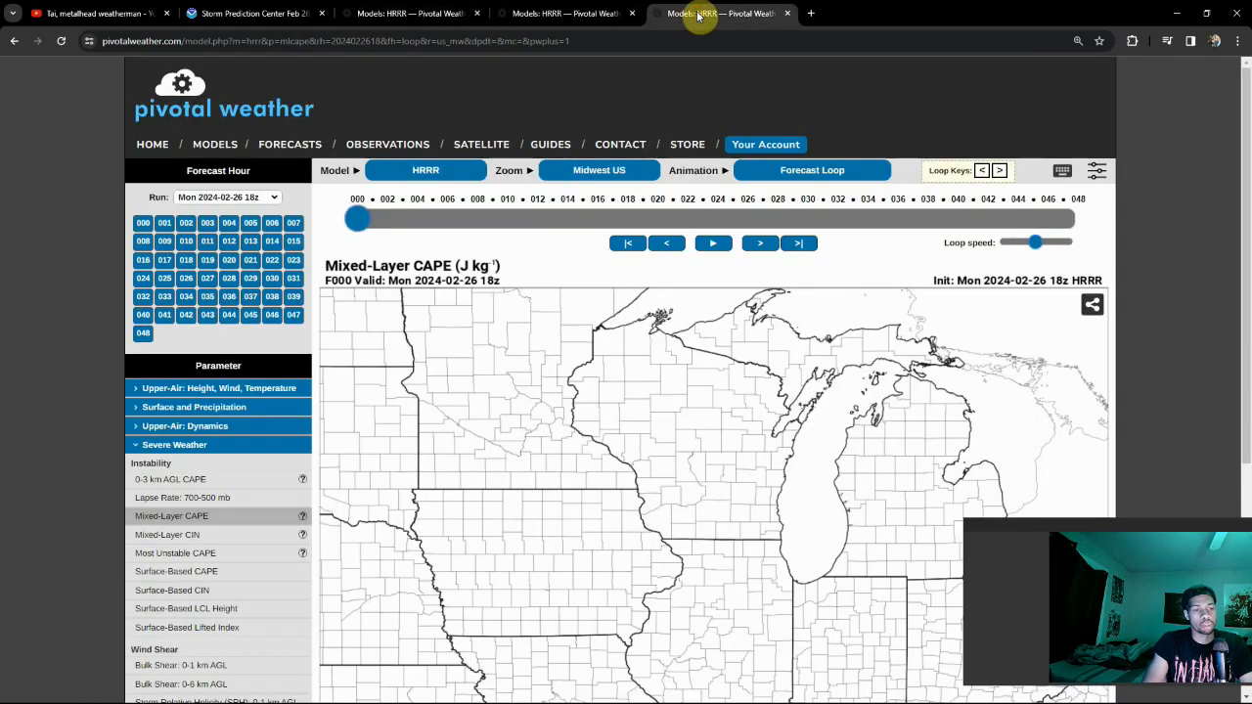
scroll(1238, 127, down, 1)
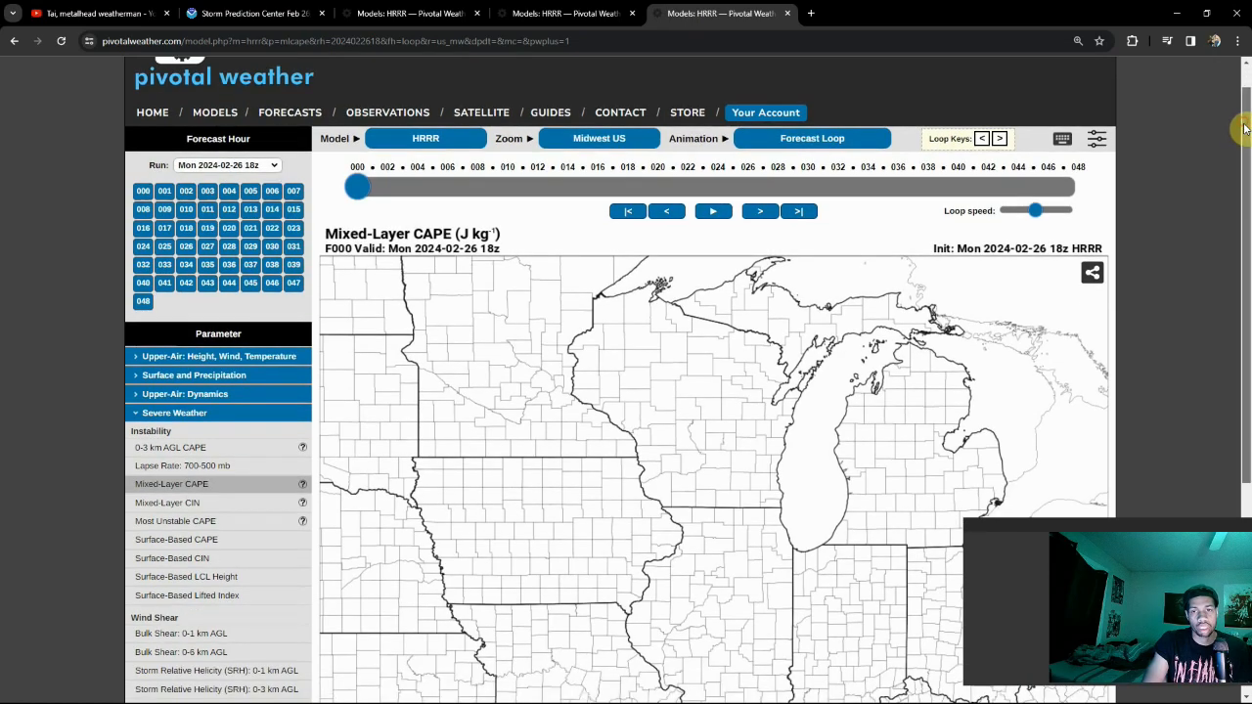
drag(1242, 127, 1246, 247)
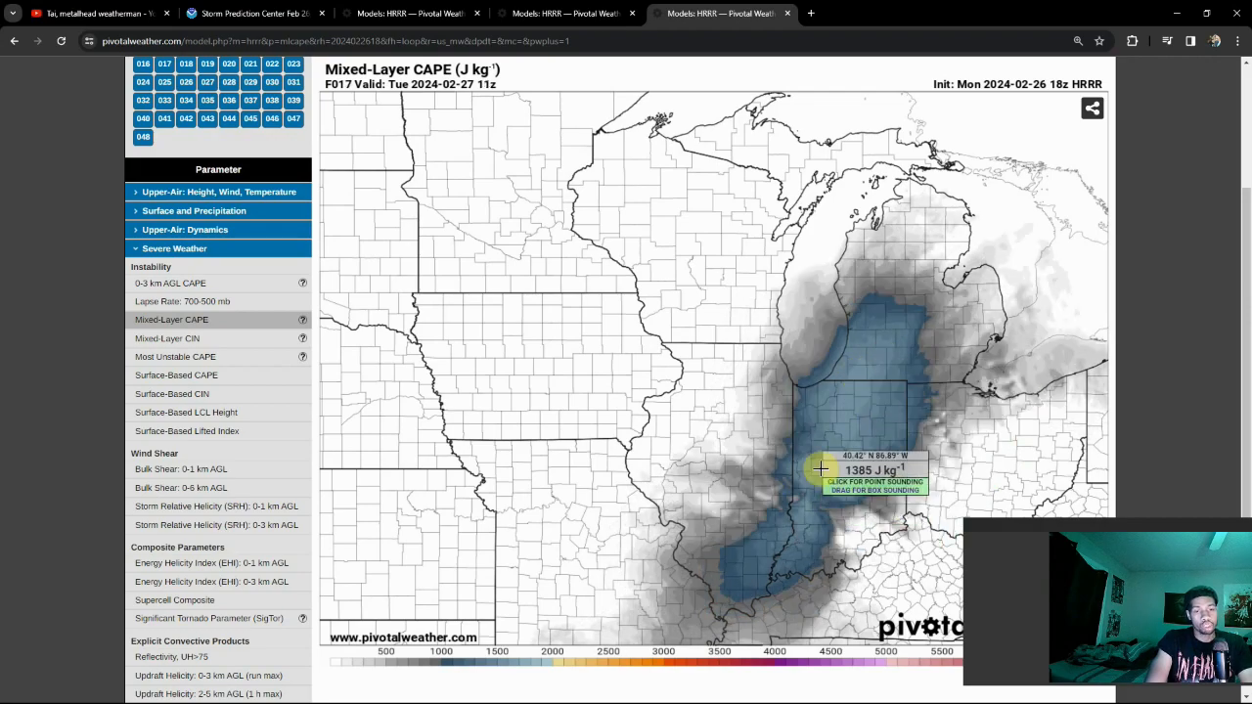
Open the point sounding inside the blue CAPE area near 41.63 N, 85.67 W.
click(864, 387)
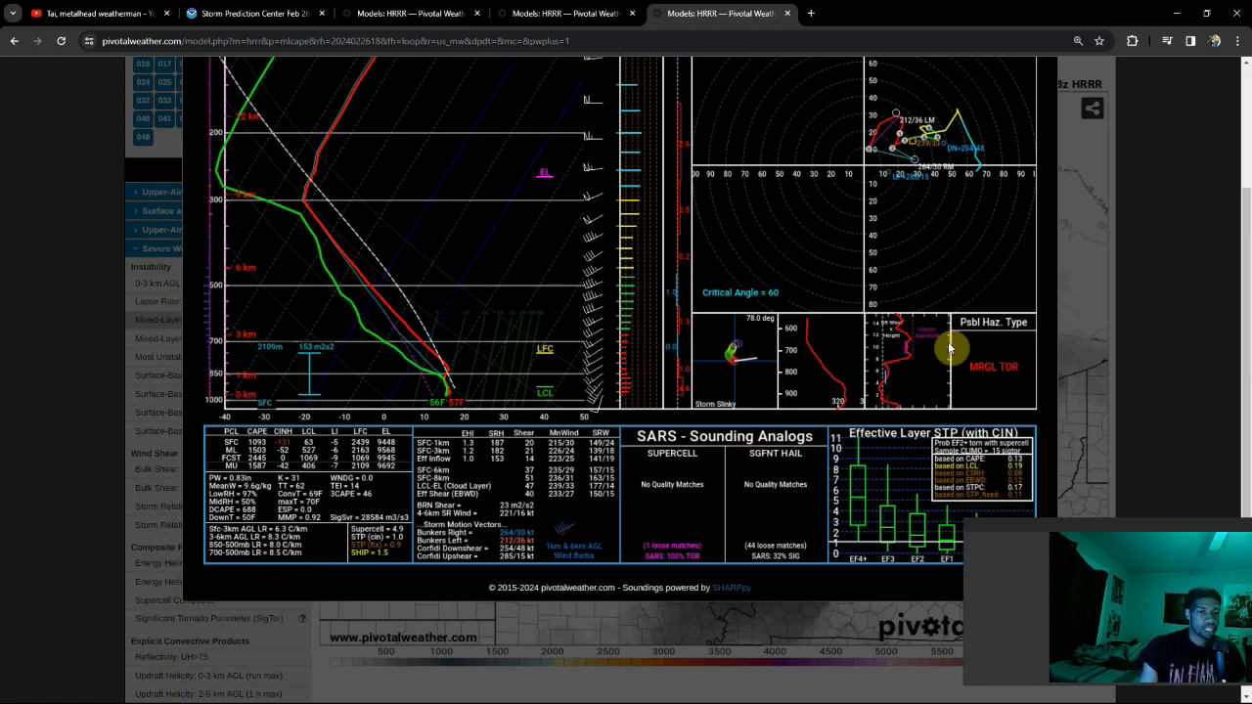
scroll(884, 253, up, 2)
Close the sounding and step the CAPE map to Tuesday 22z, forecast hour 028.
click(1046, 163)
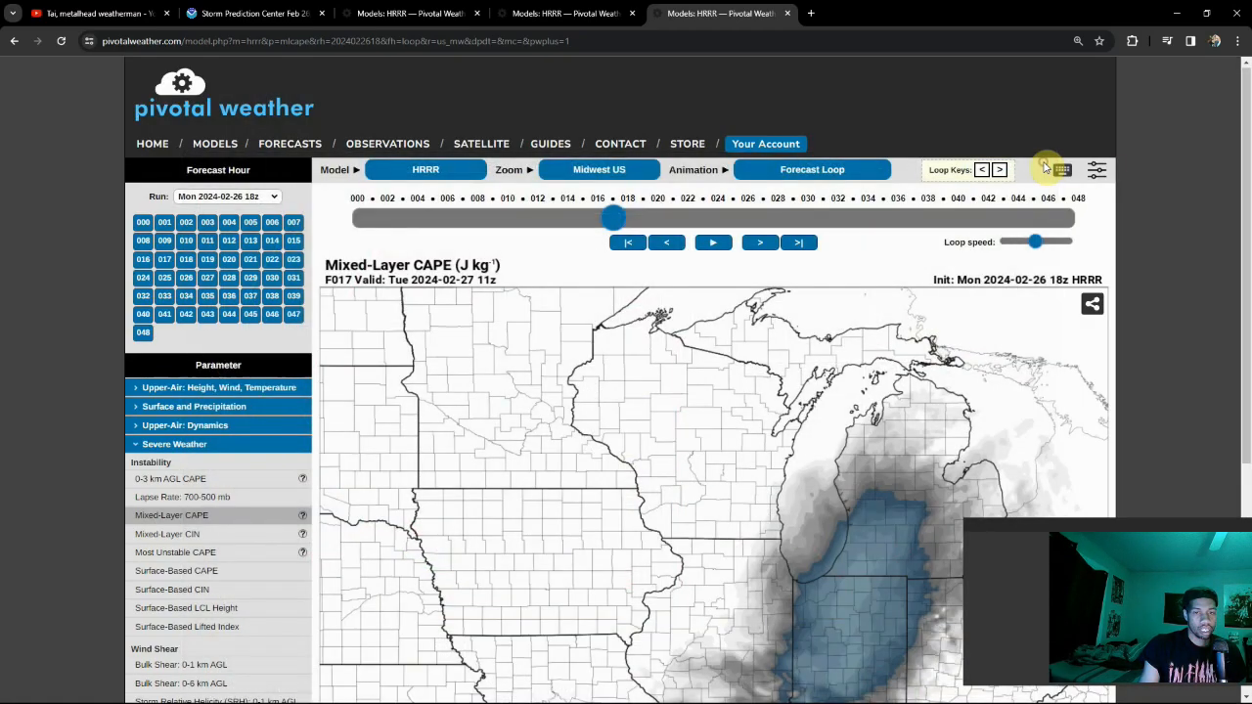
scroll(1247, 166, down, 1)
scroll(1247, 166, down, 1)
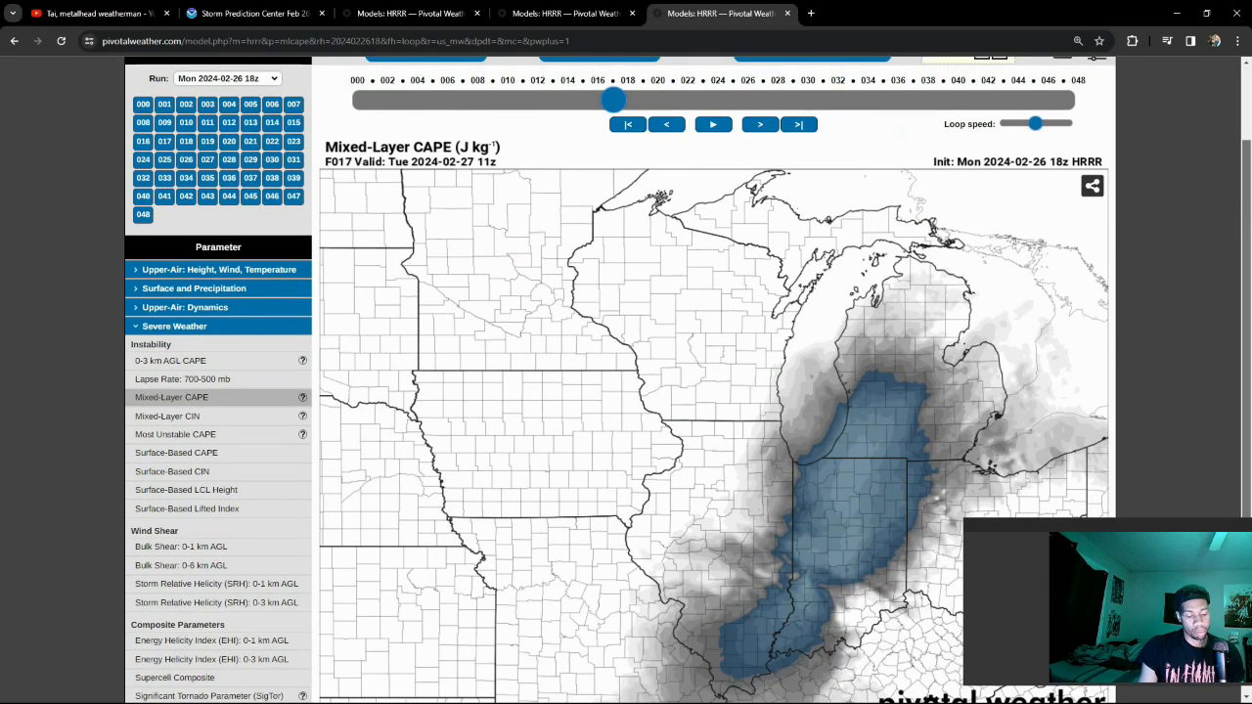
key(Right)
key(Right)
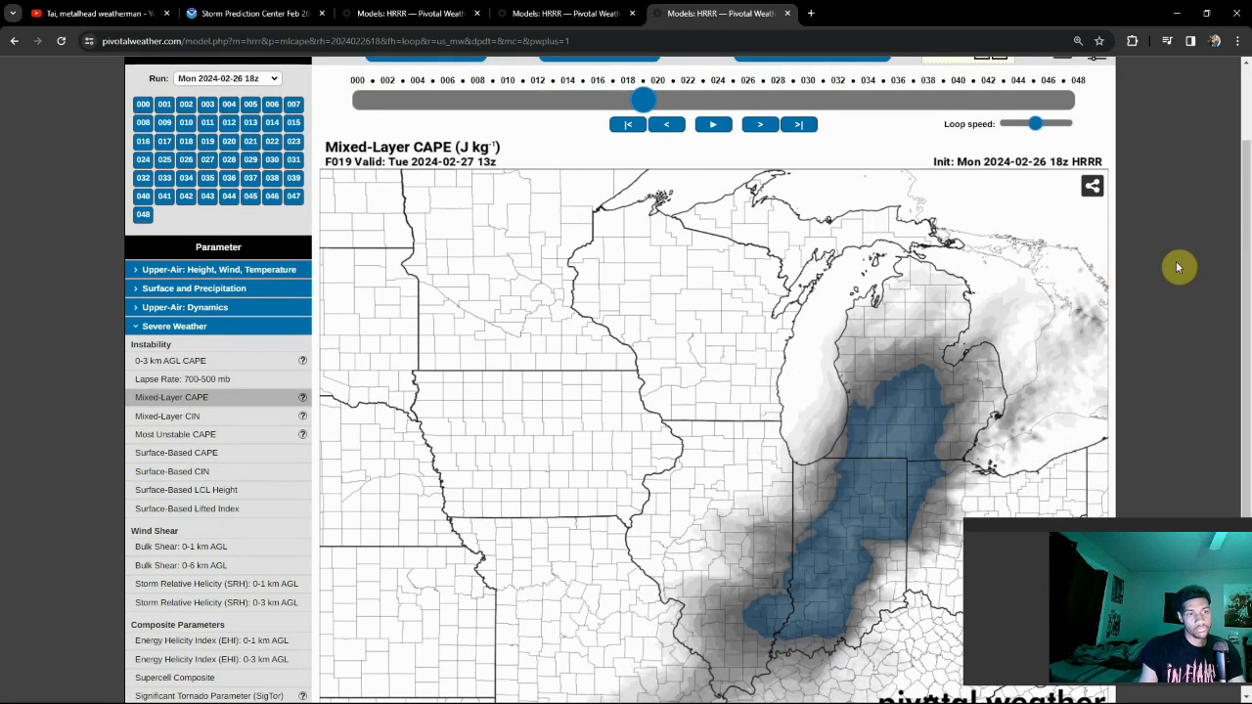
key(Right)
key(Right)
key(Right)
key(Right)
key(Right)
key(Right)
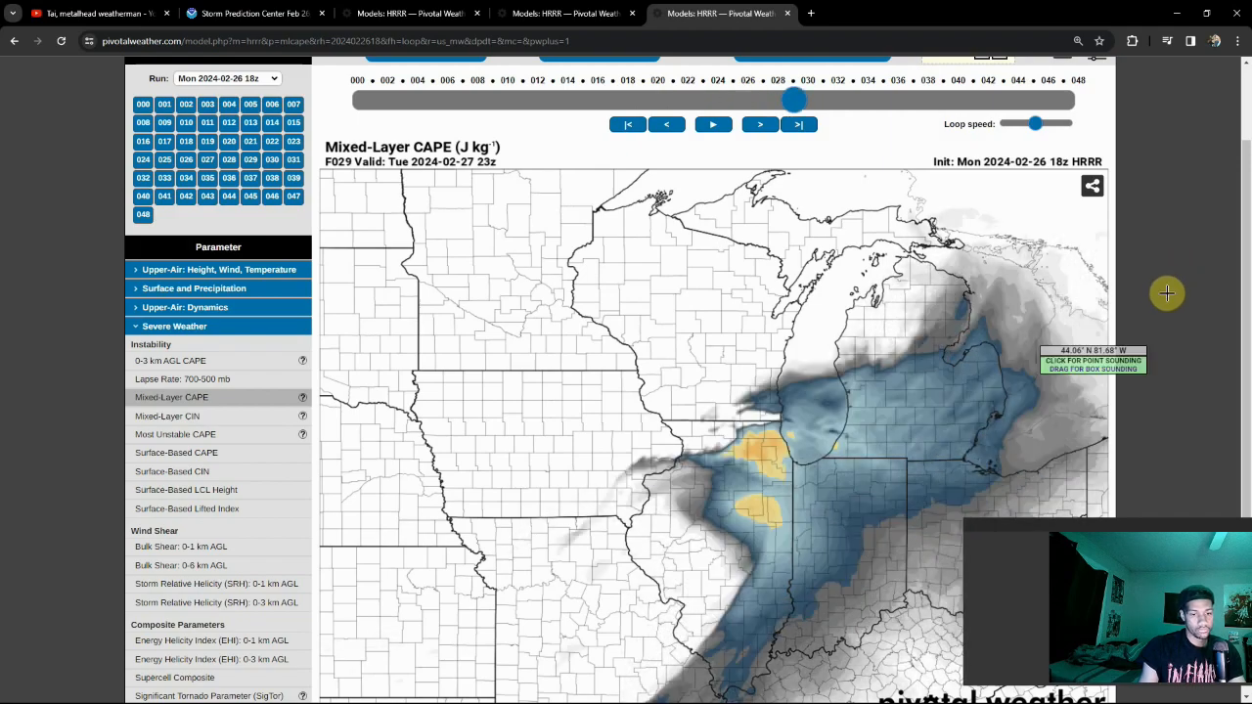
key(Left)
key(Right)
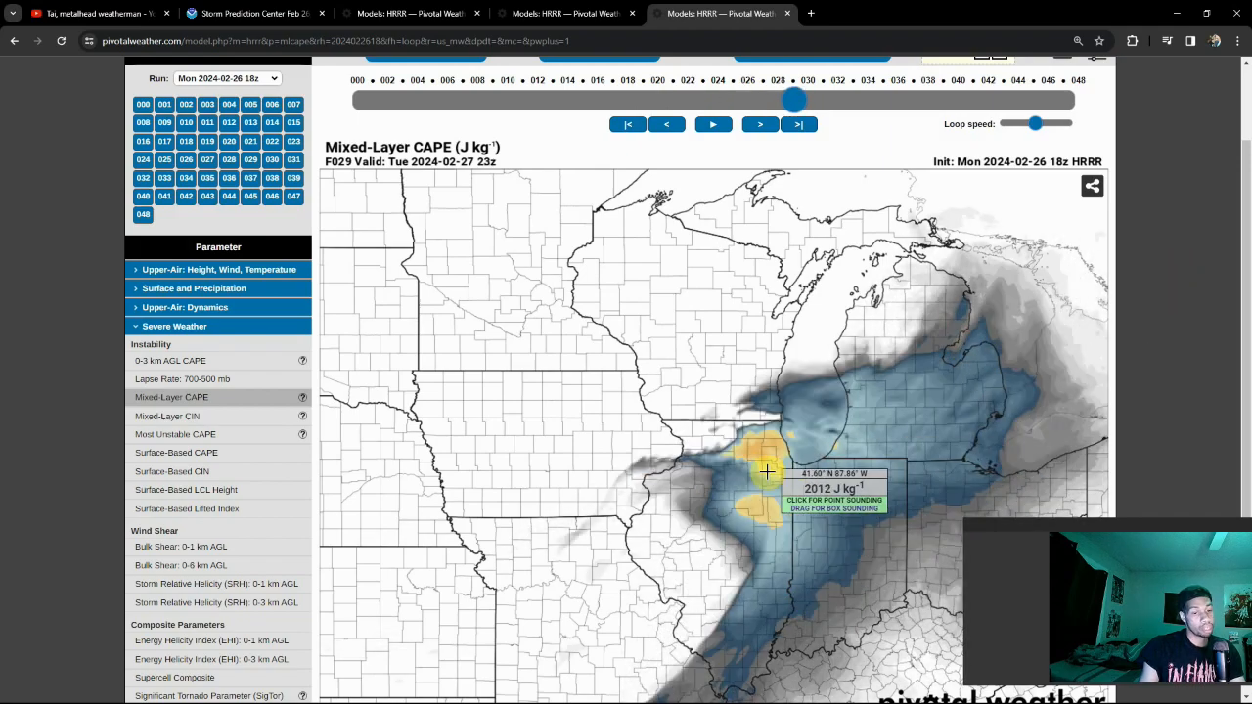
key(Left)
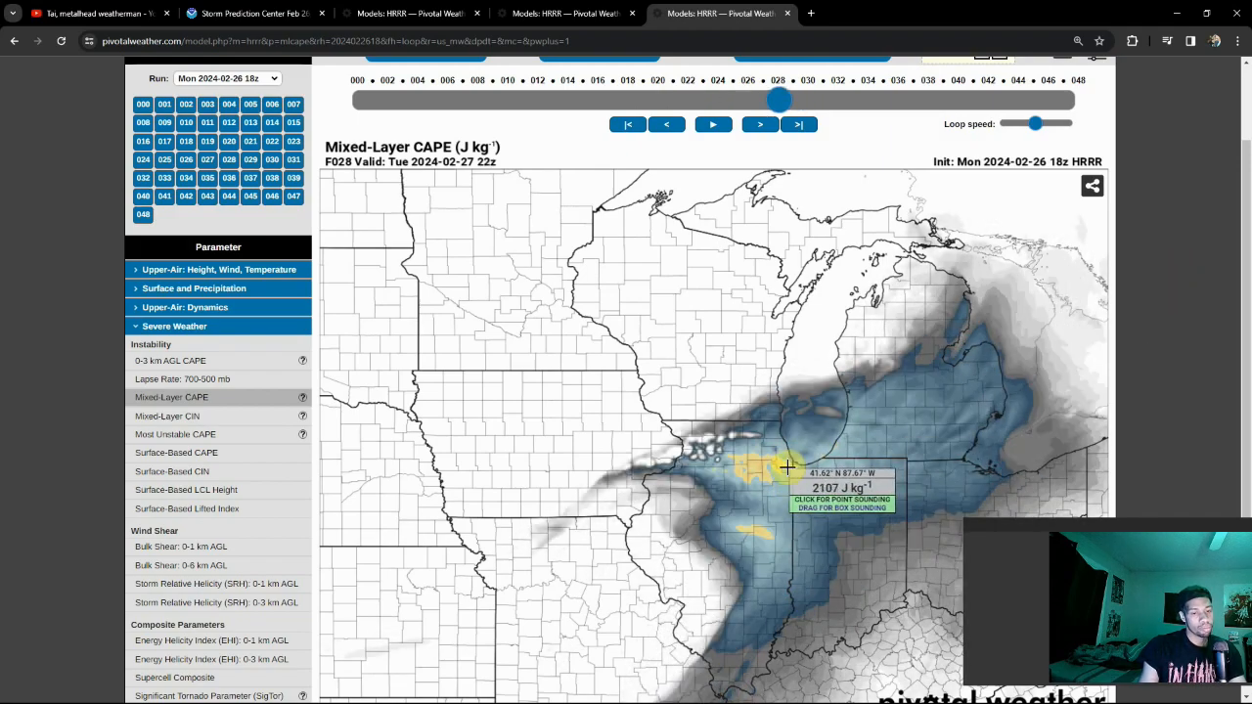
View the sounding at the yellow high-CAPE patch near 41.64 N, 87.72 W, then close it.
click(787, 465)
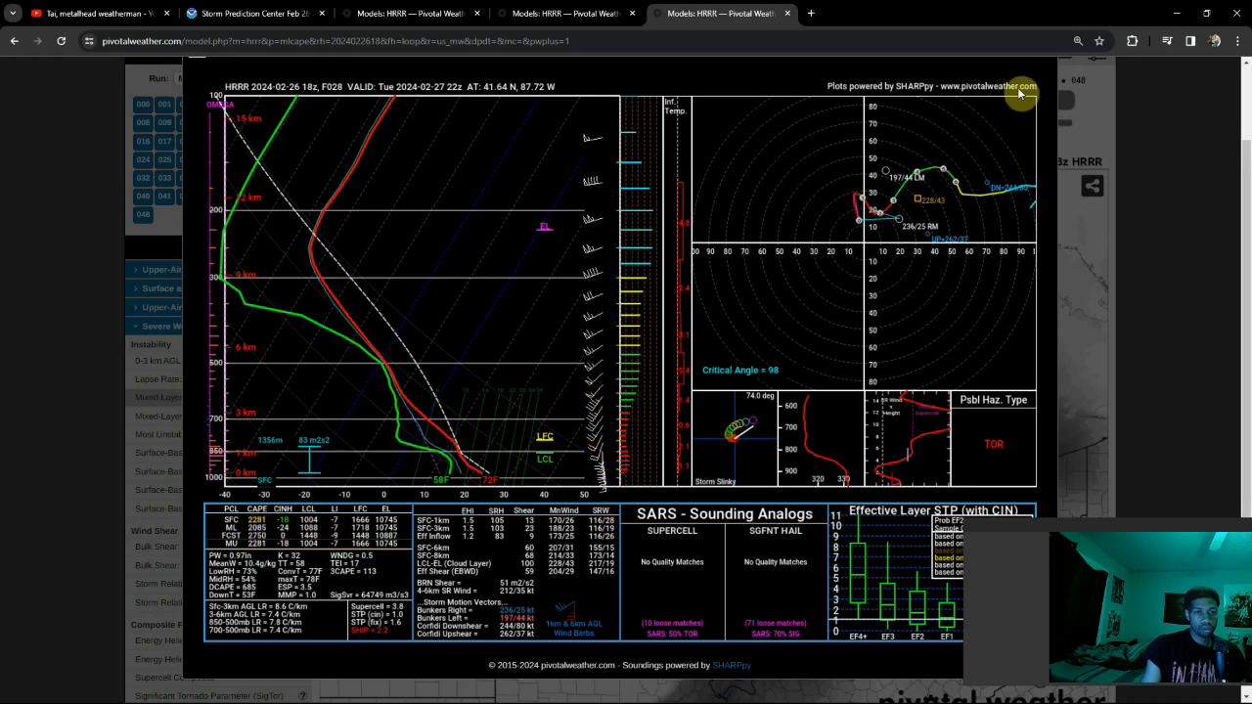
scroll(1037, 135, up, 1)
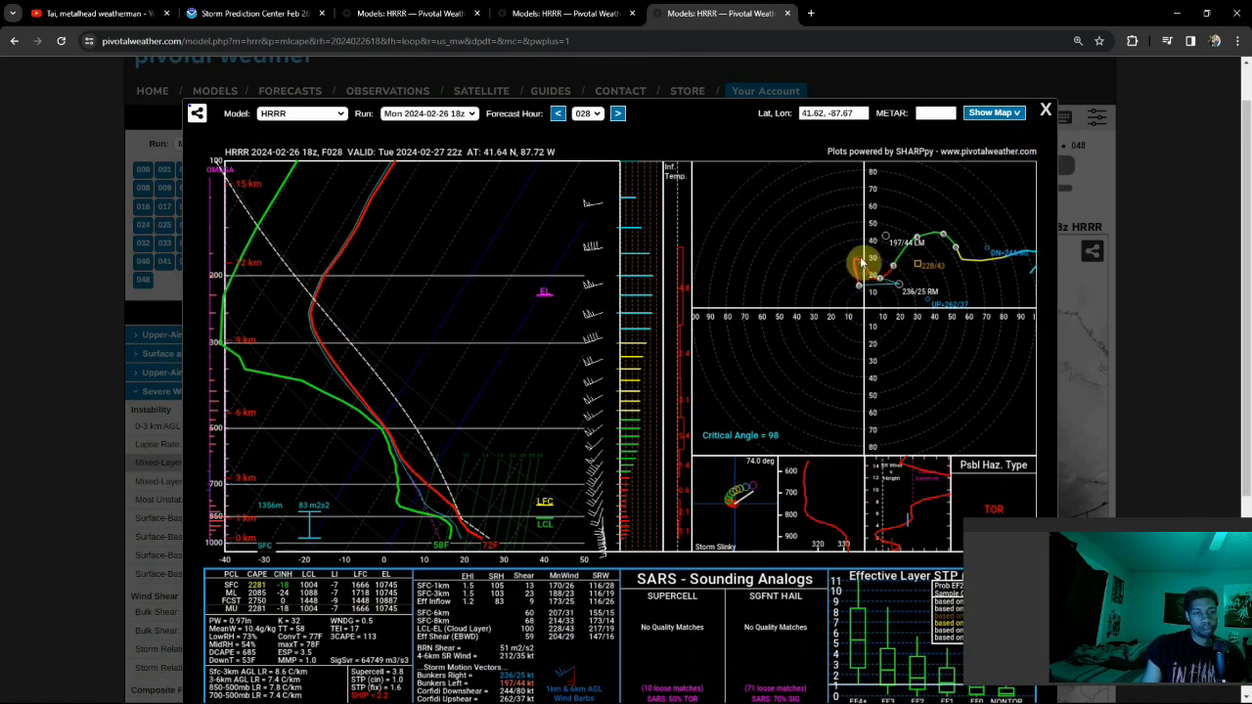
click(1046, 112)
scroll(1232, 127, down, 2)
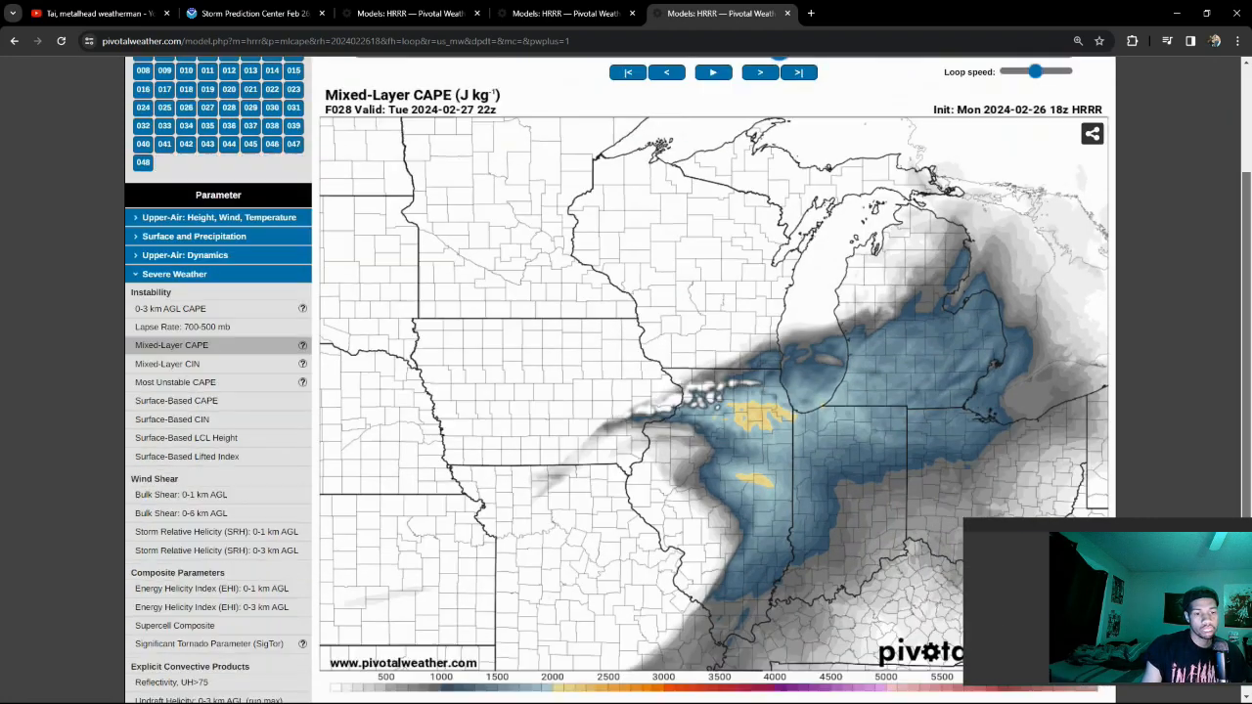
scroll(626, 391, down, 1)
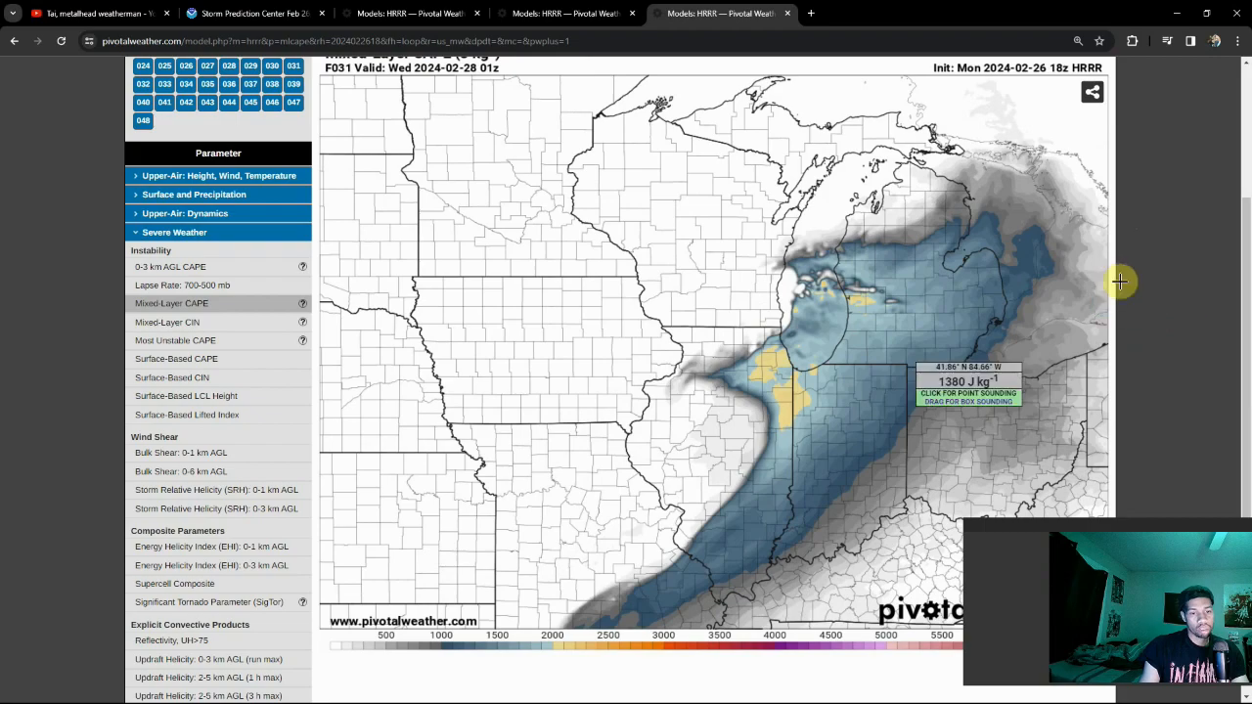
Step back to hour 031 and open the sounding in the yellow CAPE patch near 41.21 N, 87.46 W.
key(Left)
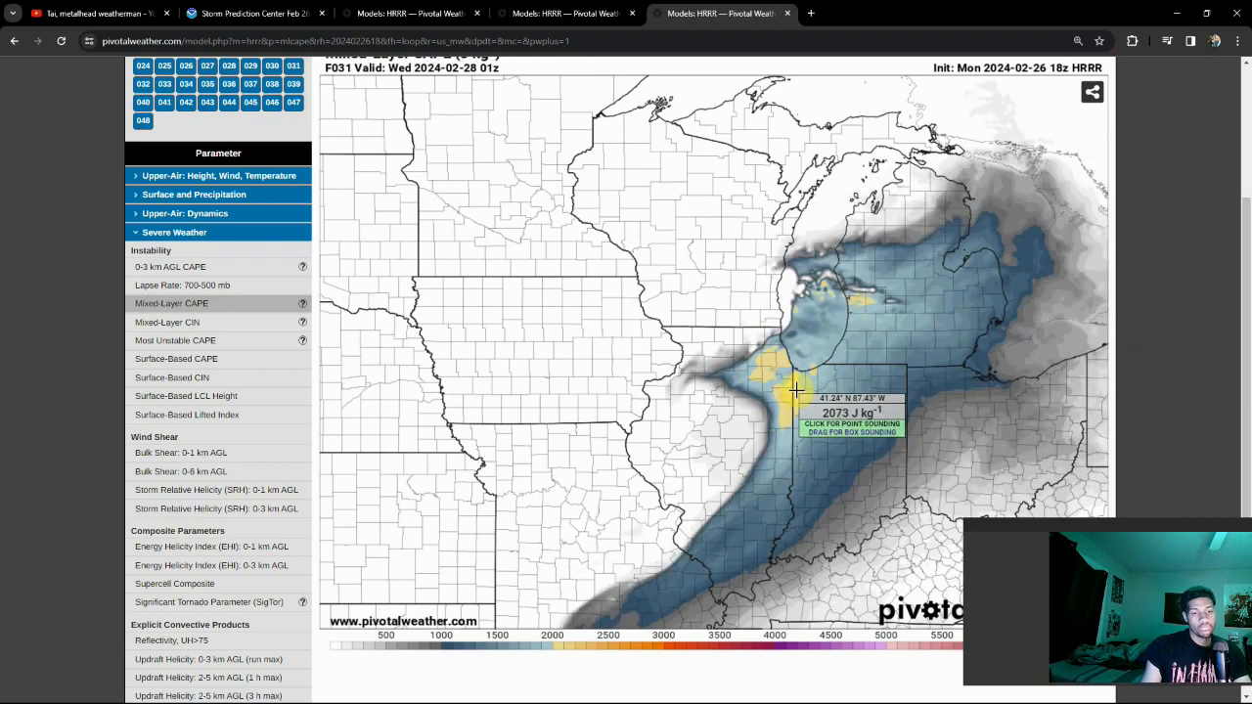
click(796, 388)
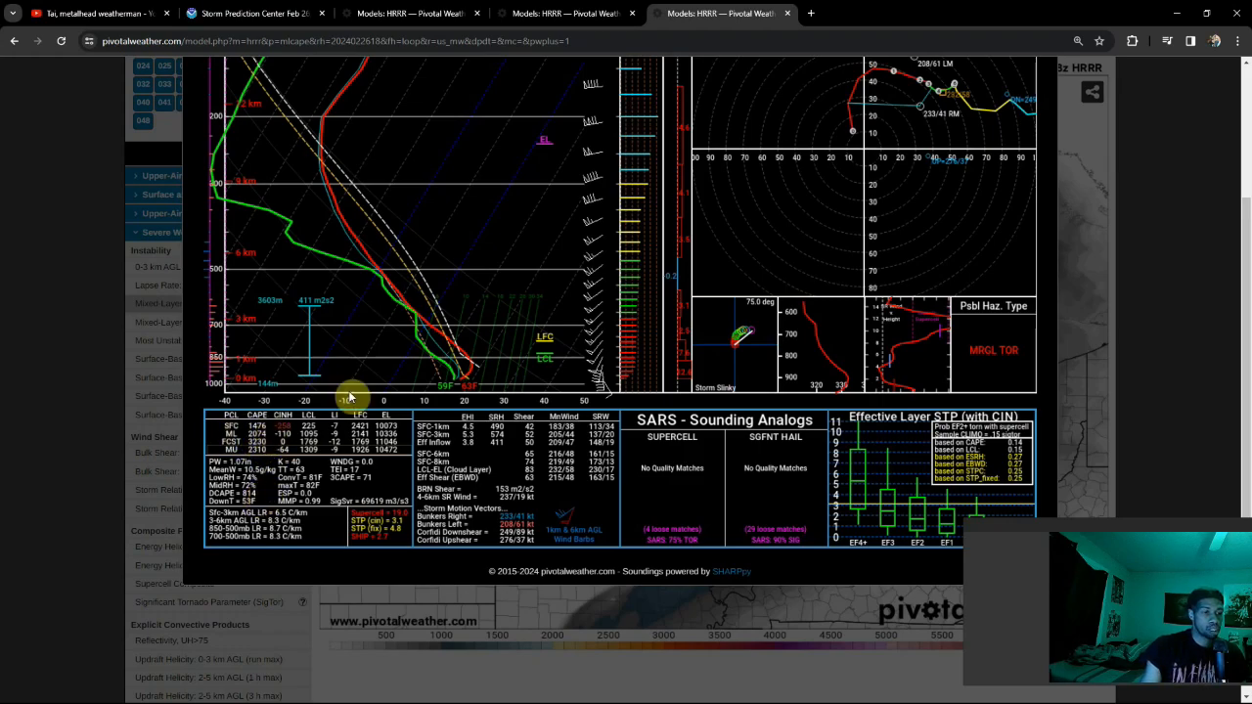
scroll(941, 289, up, 2)
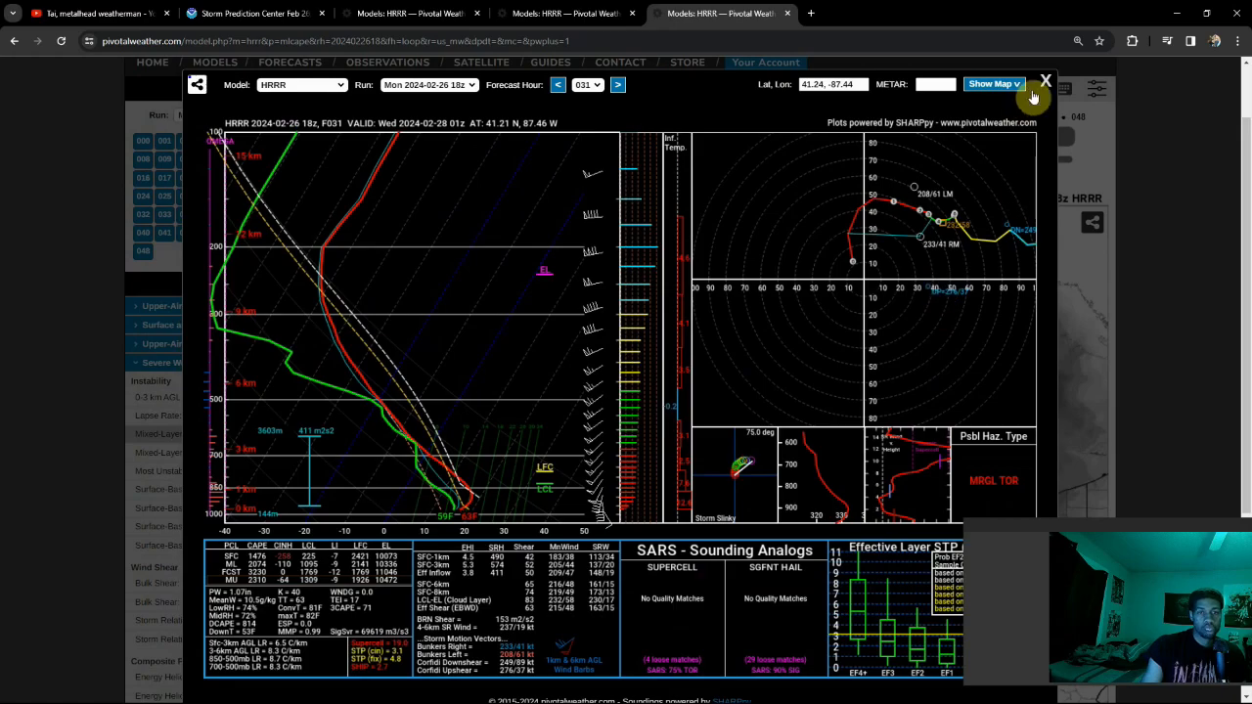
Switch the map to Significant Tornado Parameter and open a sounding at the SigTor maximum in southern Indiana.
click(1045, 83)
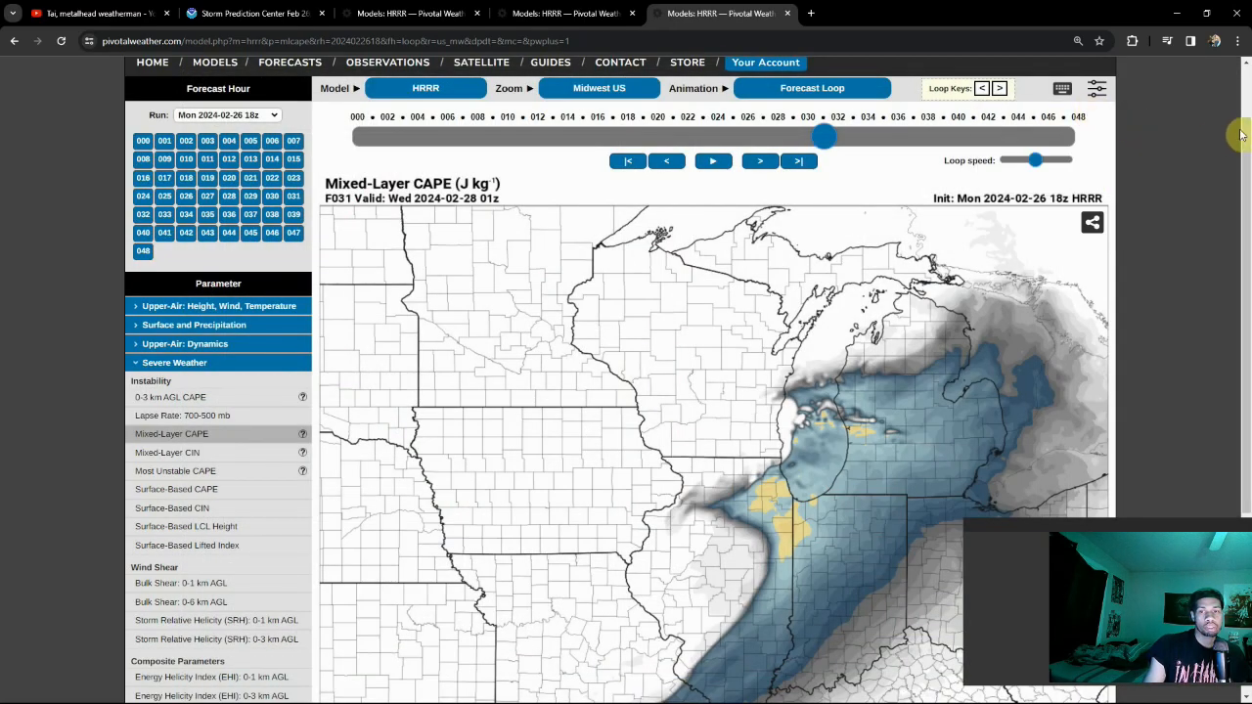
drag(1247, 137, 1247, 171)
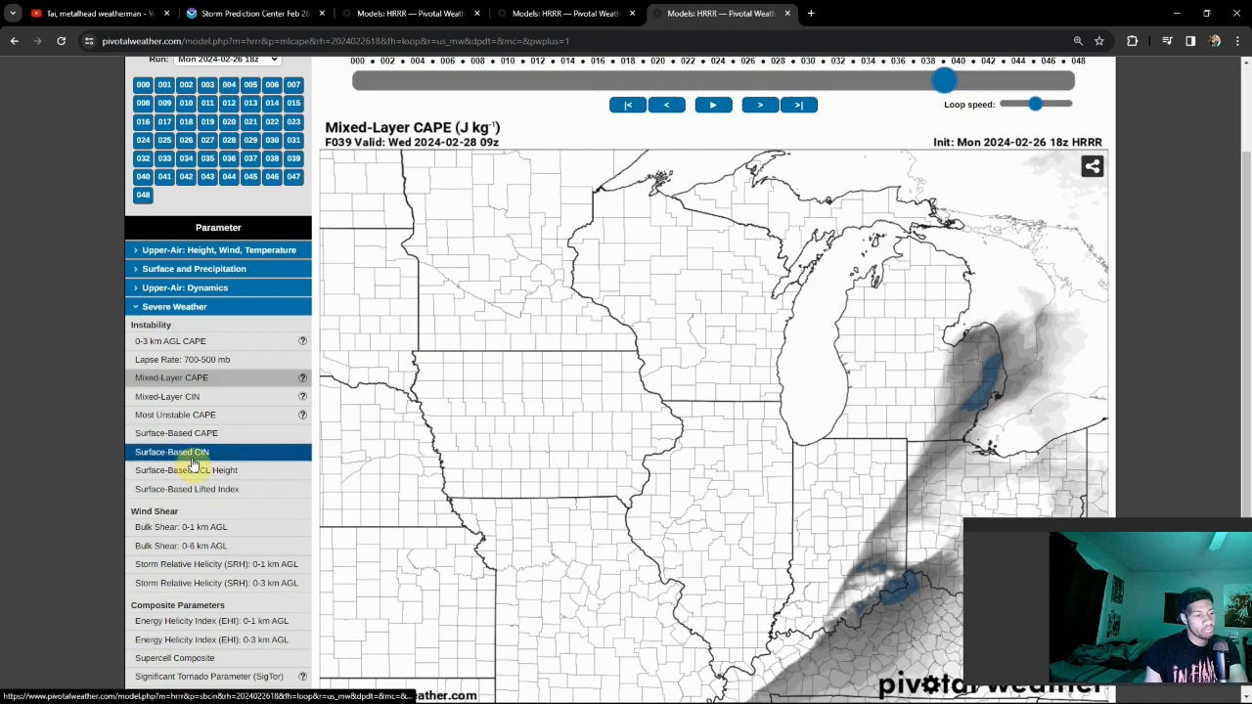
scroll(193, 464, down, 2)
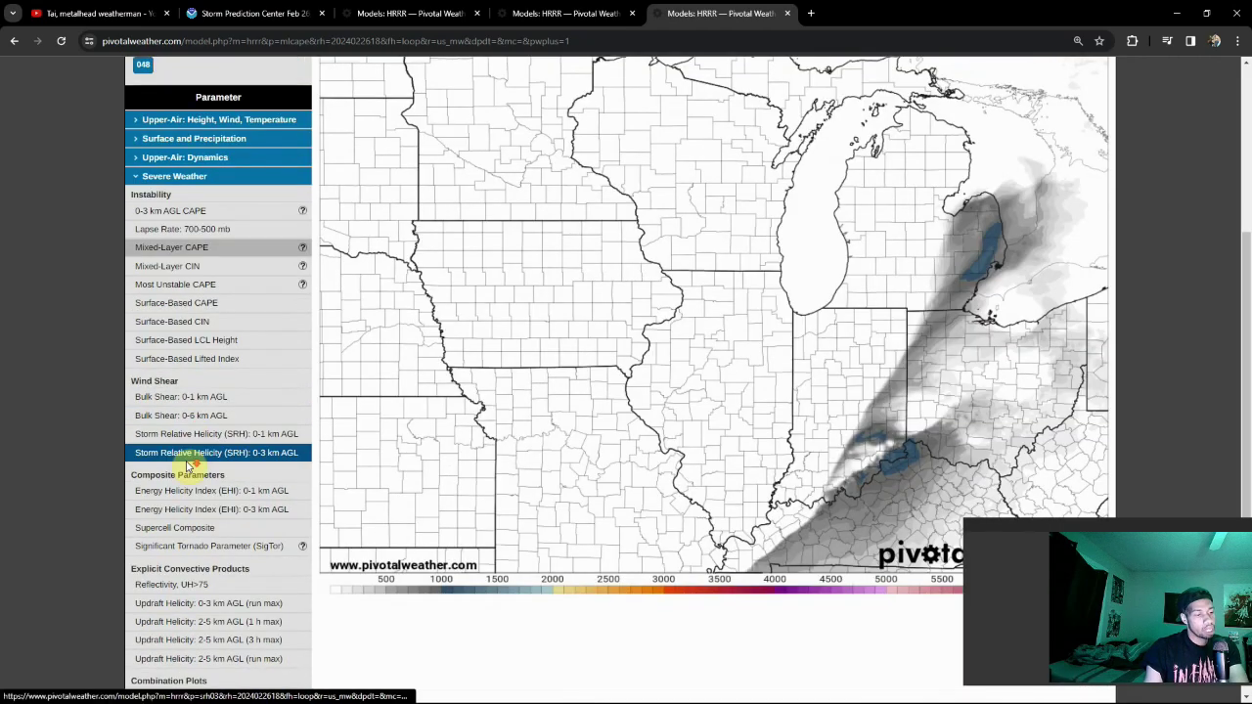
click(204, 548)
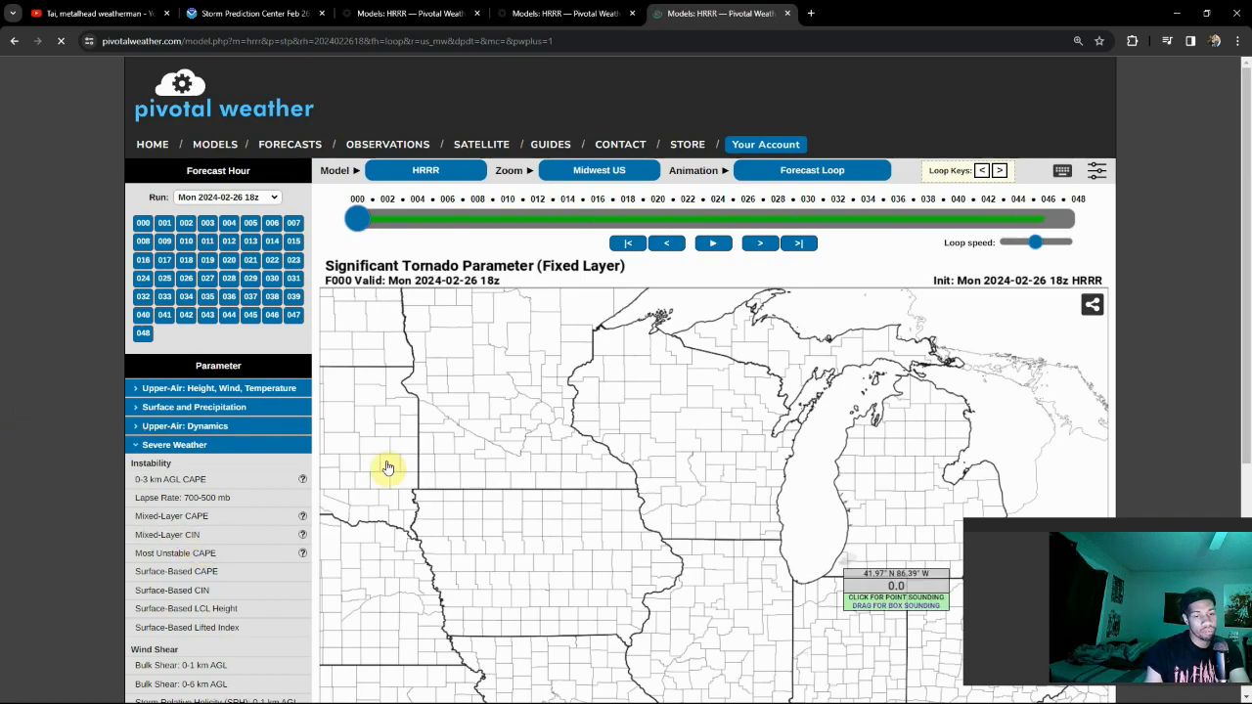
scroll(860, 501, down, 1)
scroll(857, 503, down, 1)
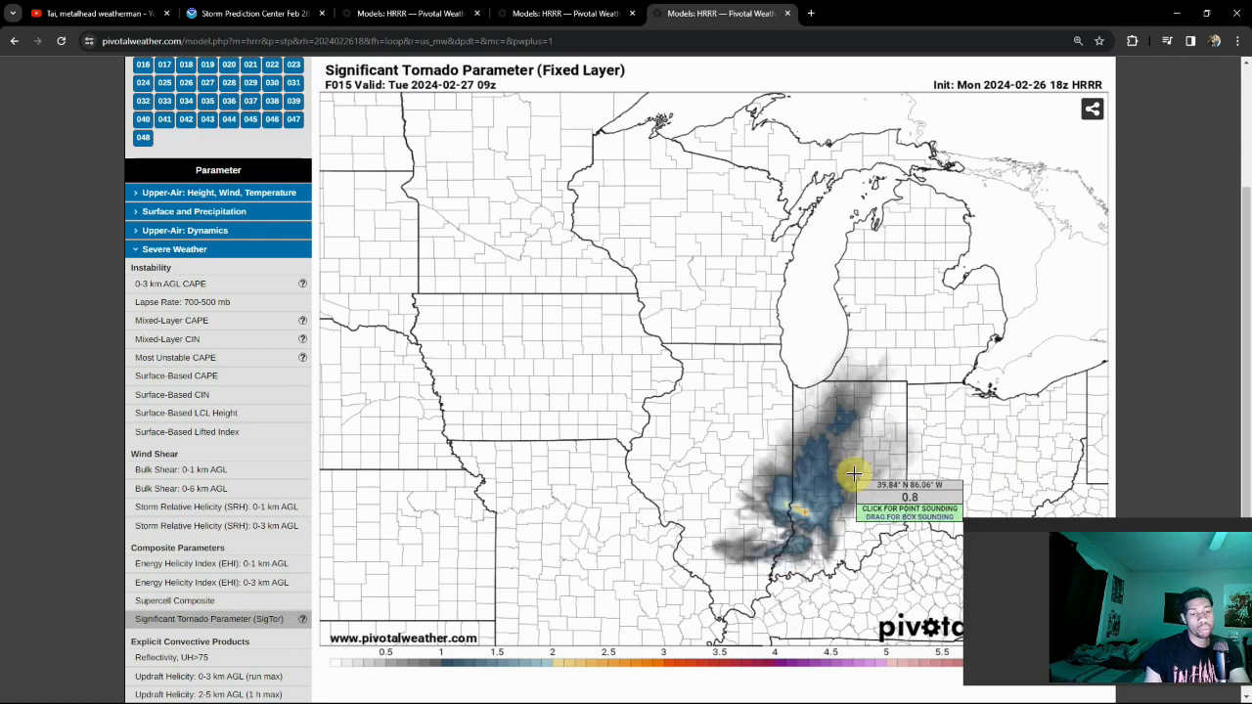
click(806, 511)
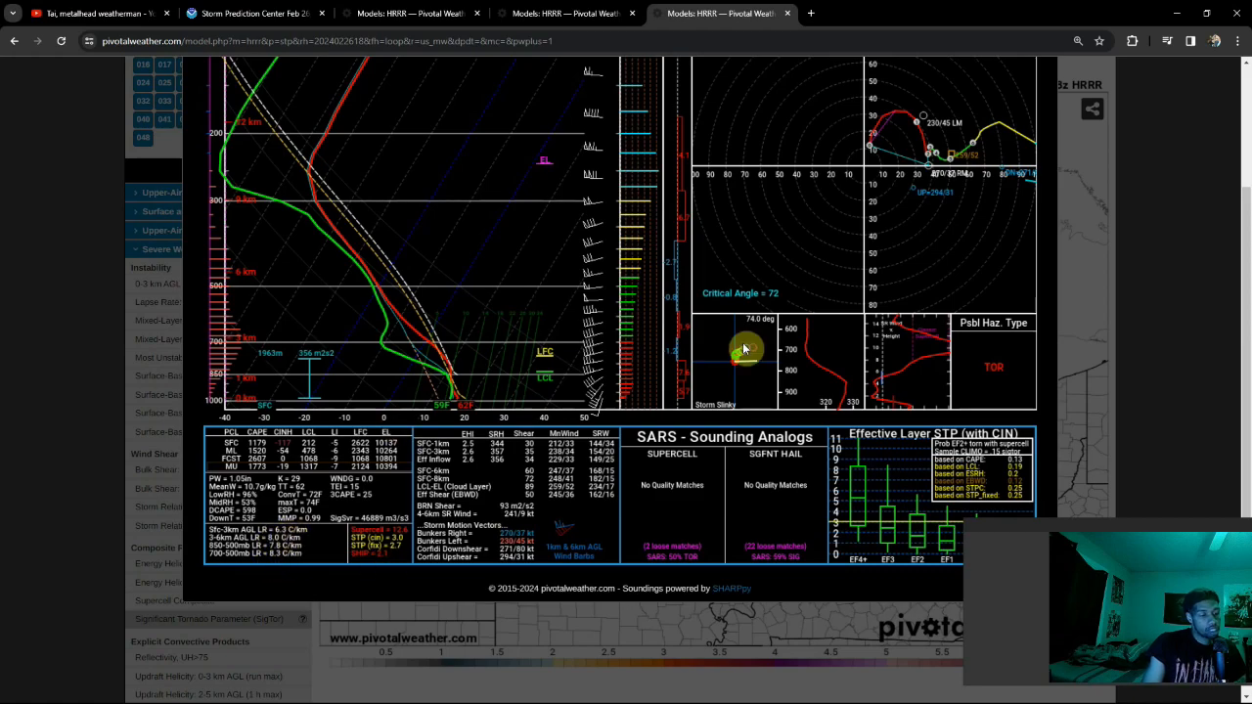
scroll(993, 173, up, 1)
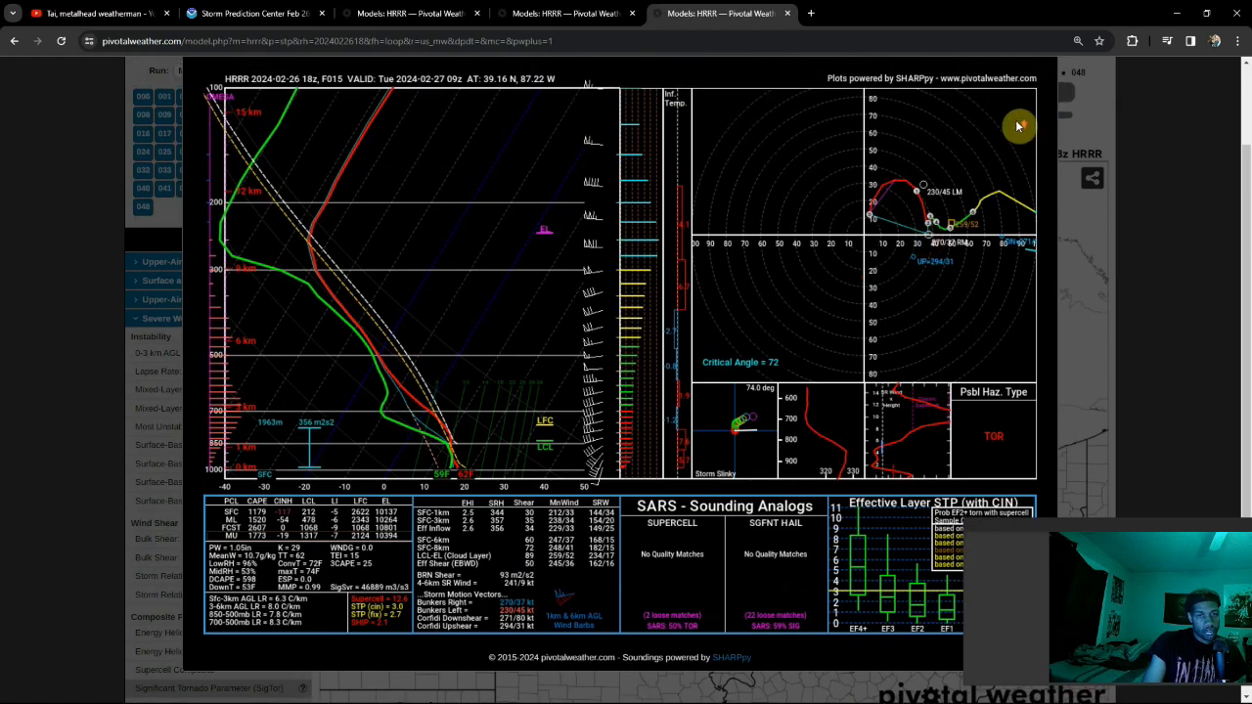
scroll(1022, 127, up, 1)
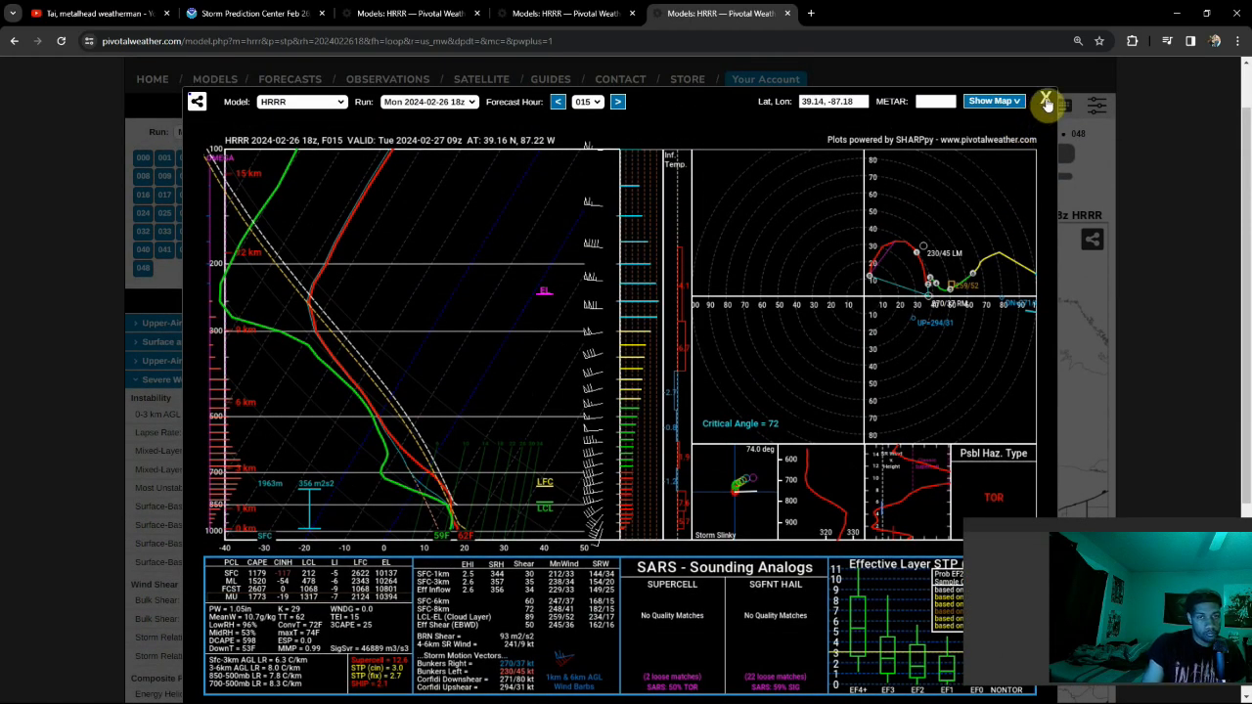
click(1045, 101)
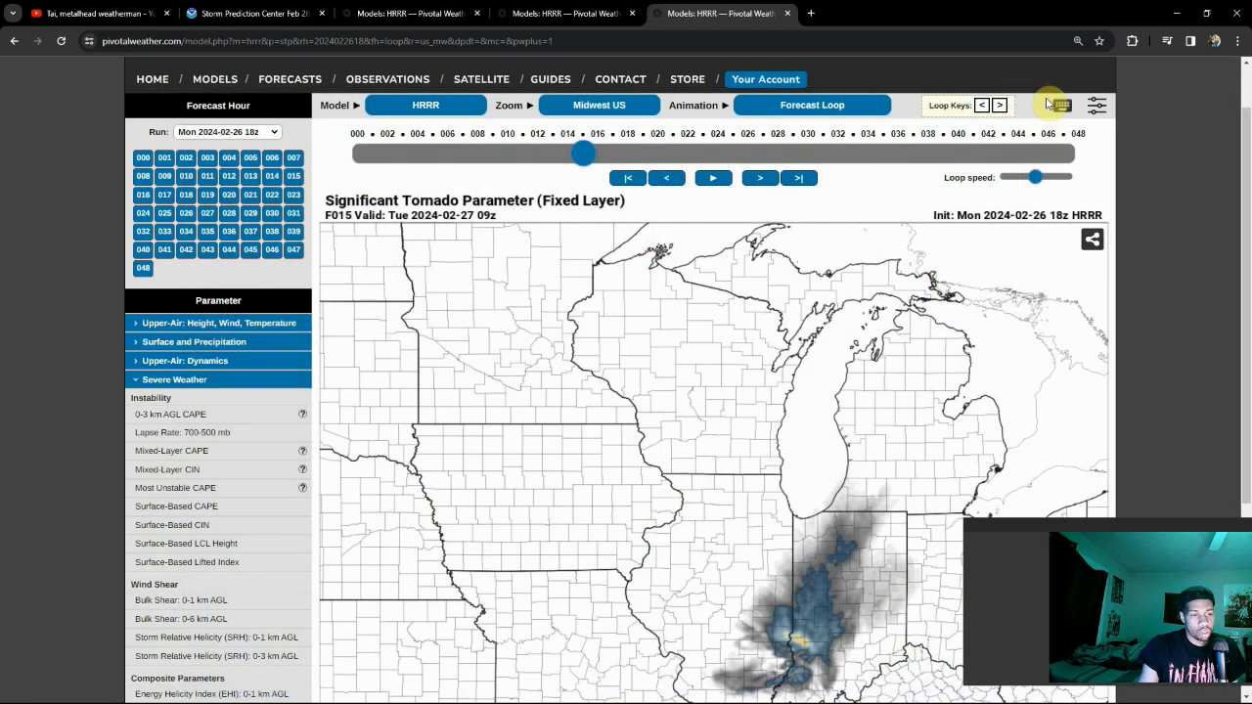
scroll(1202, 247, down, 2)
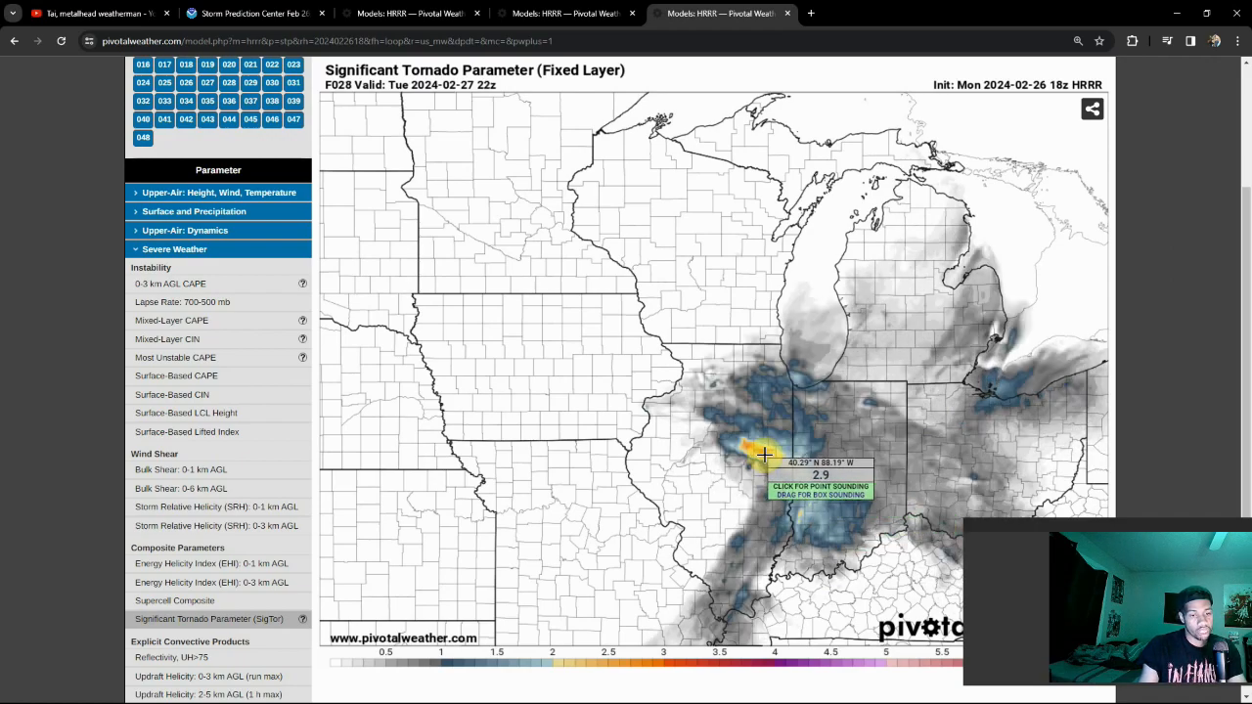
View a point sounding at the yellow SigTor spot in Illinois at F028, then close it.
click(765, 453)
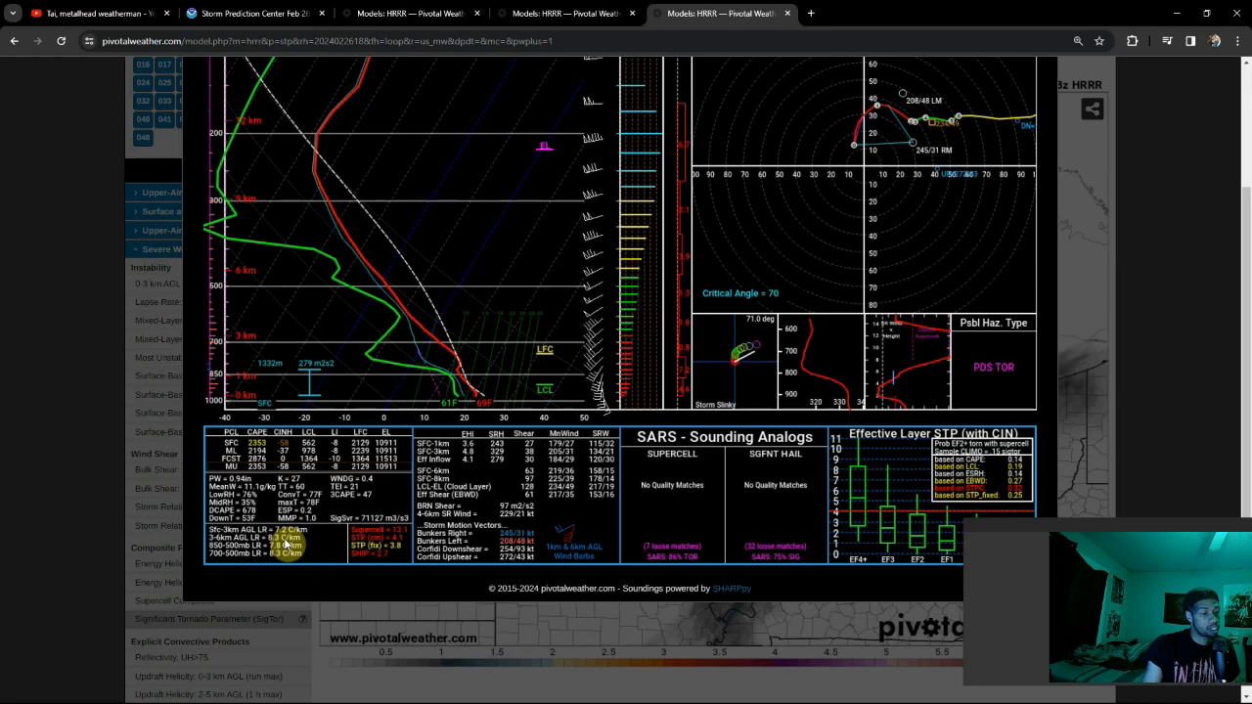
scroll(855, 333, up, 2)
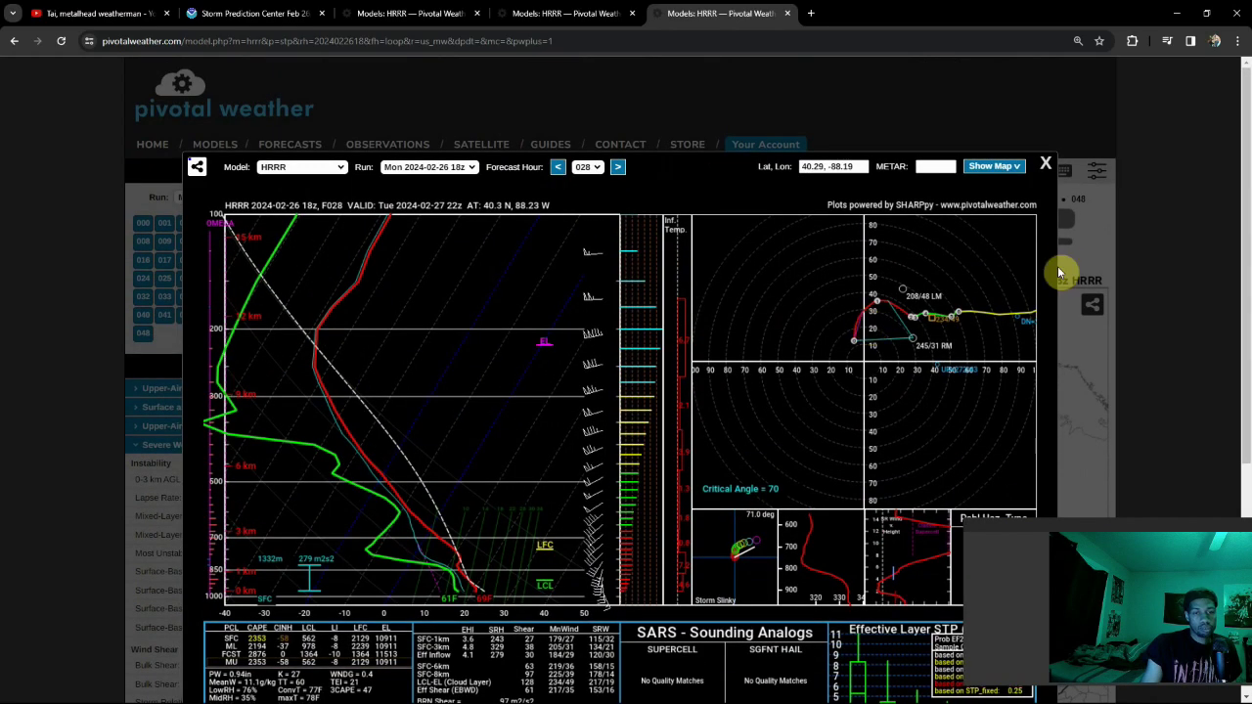
click(1043, 164)
scroll(1244, 165, down, 2)
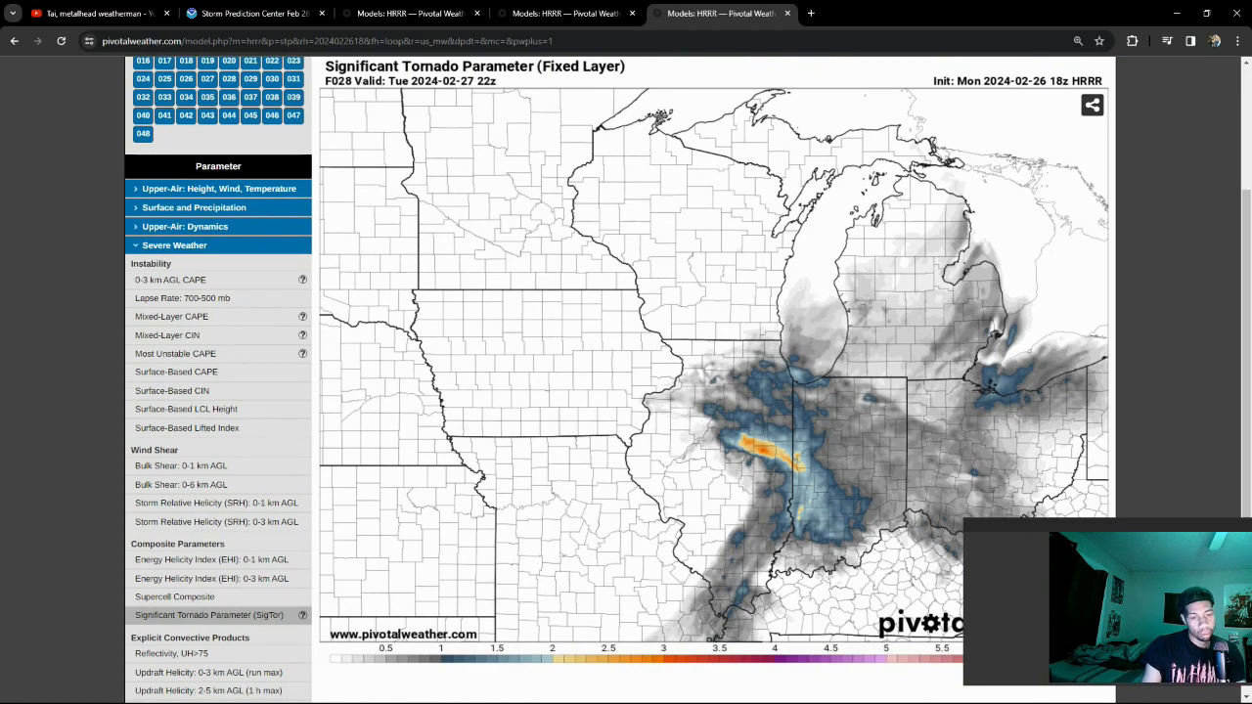
Step the SigTor map ahead to F031 and pull a point sounding over northeastern Illinois.
key(Right)
key(Right)
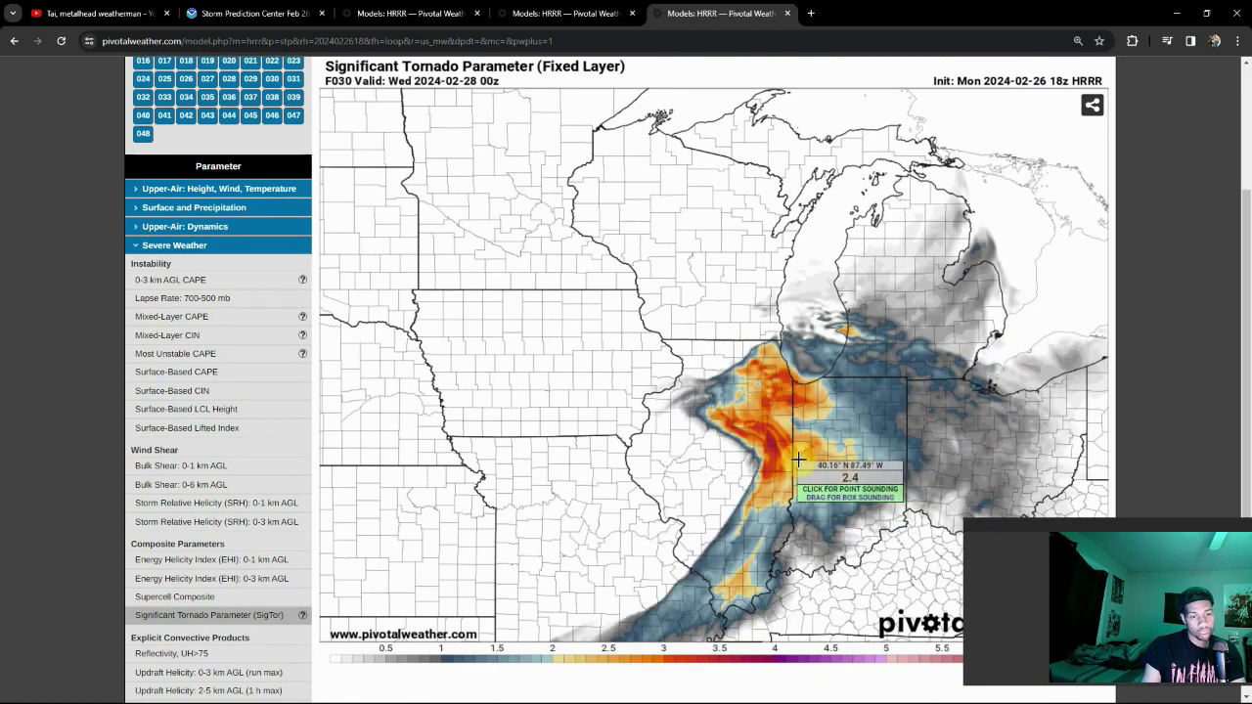
key(Right)
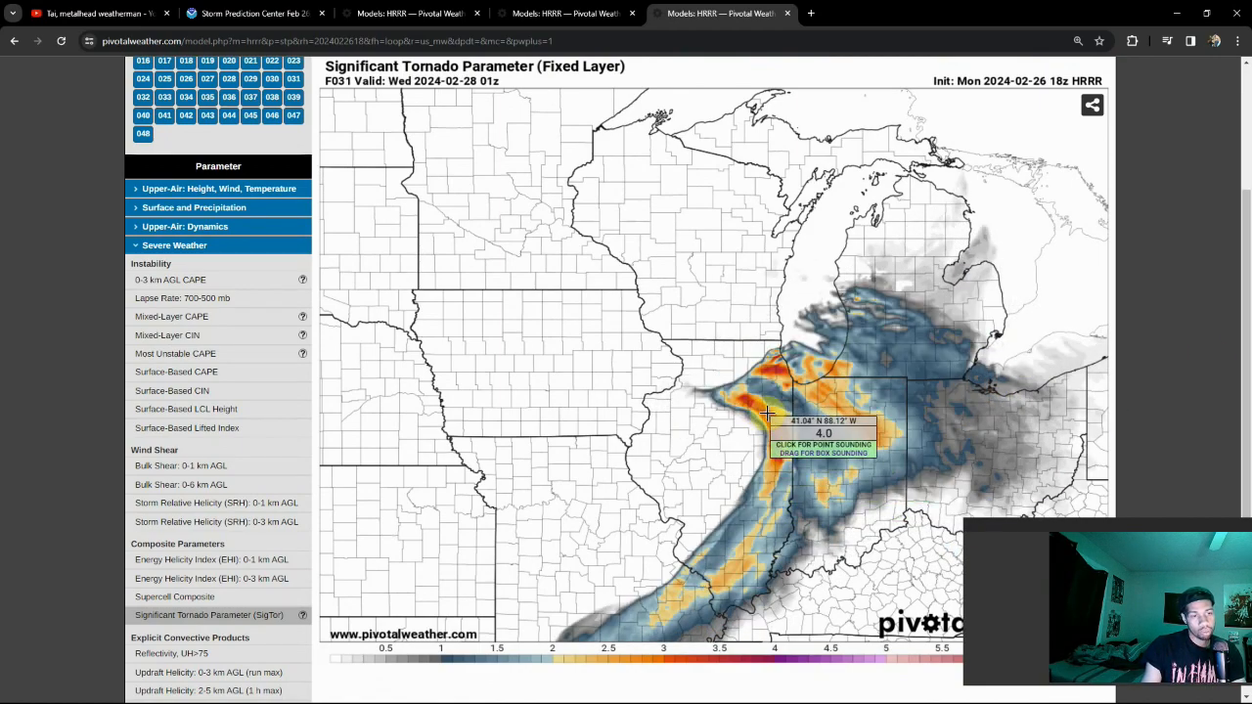
click(767, 415)
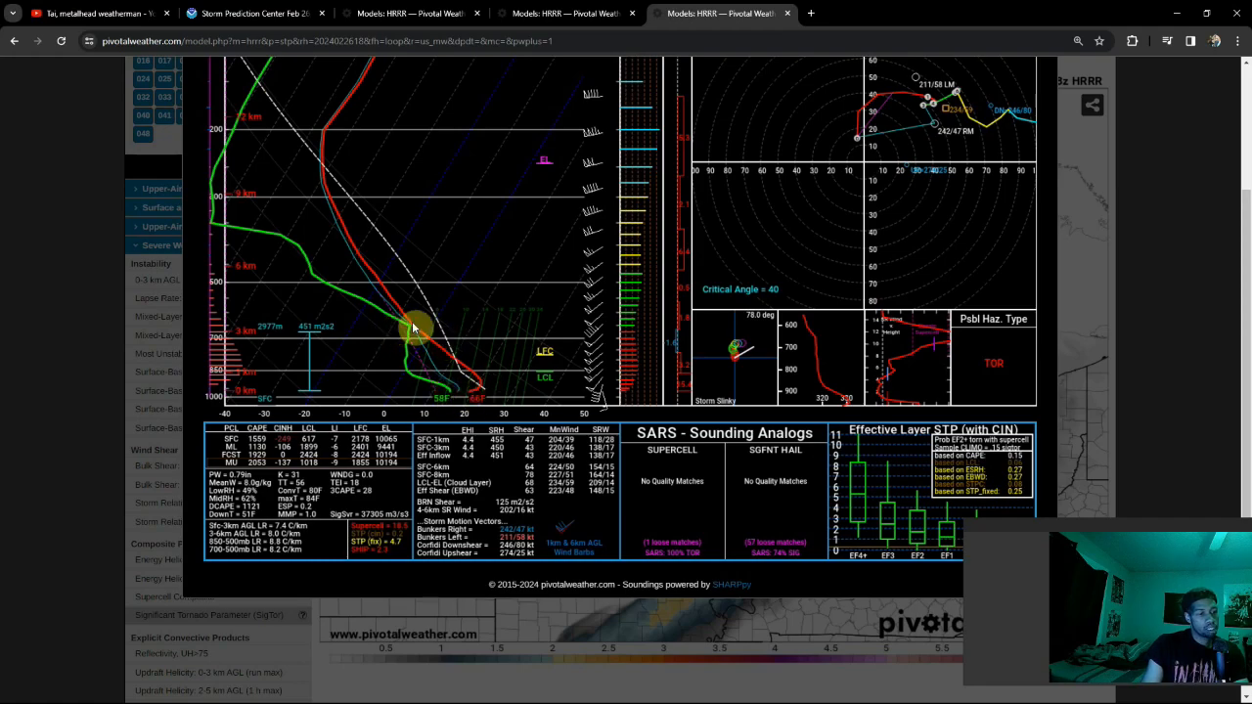
scroll(975, 271, up, 2)
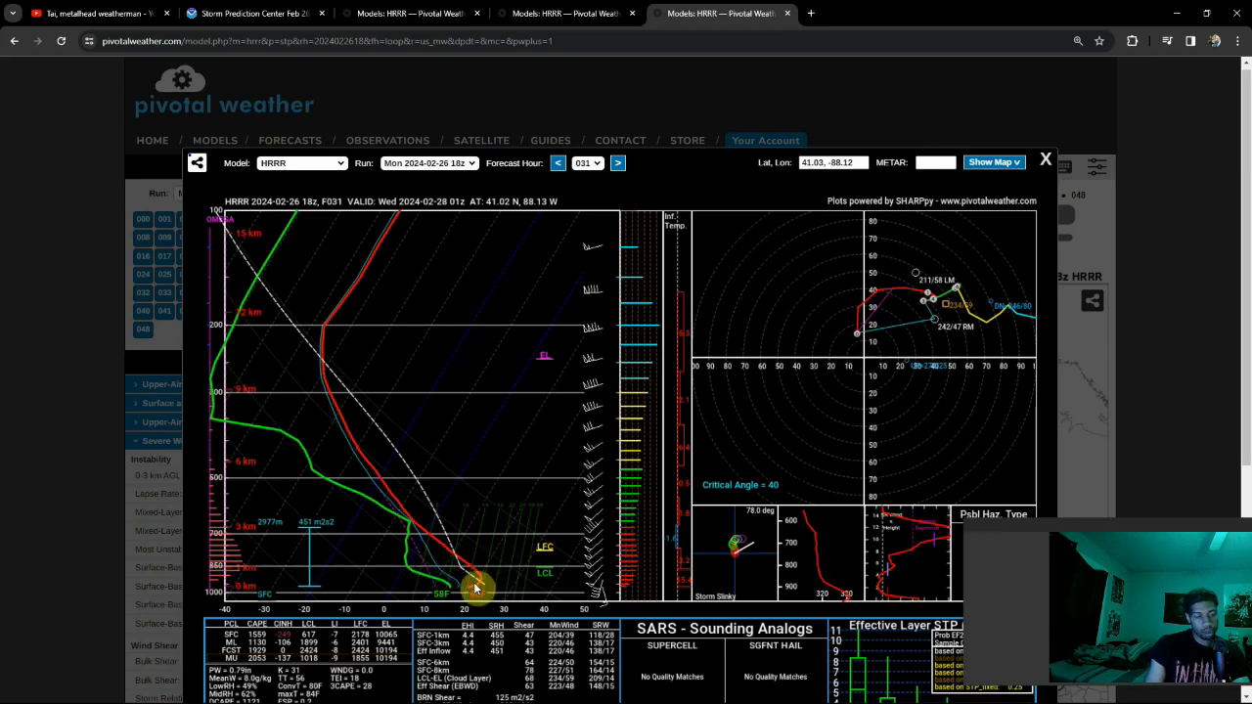
Warm the Skew-T surface temperature to about 66F, then close the sounding near 41.02 N, 88.13 W.
drag(476, 588, 451, 573)
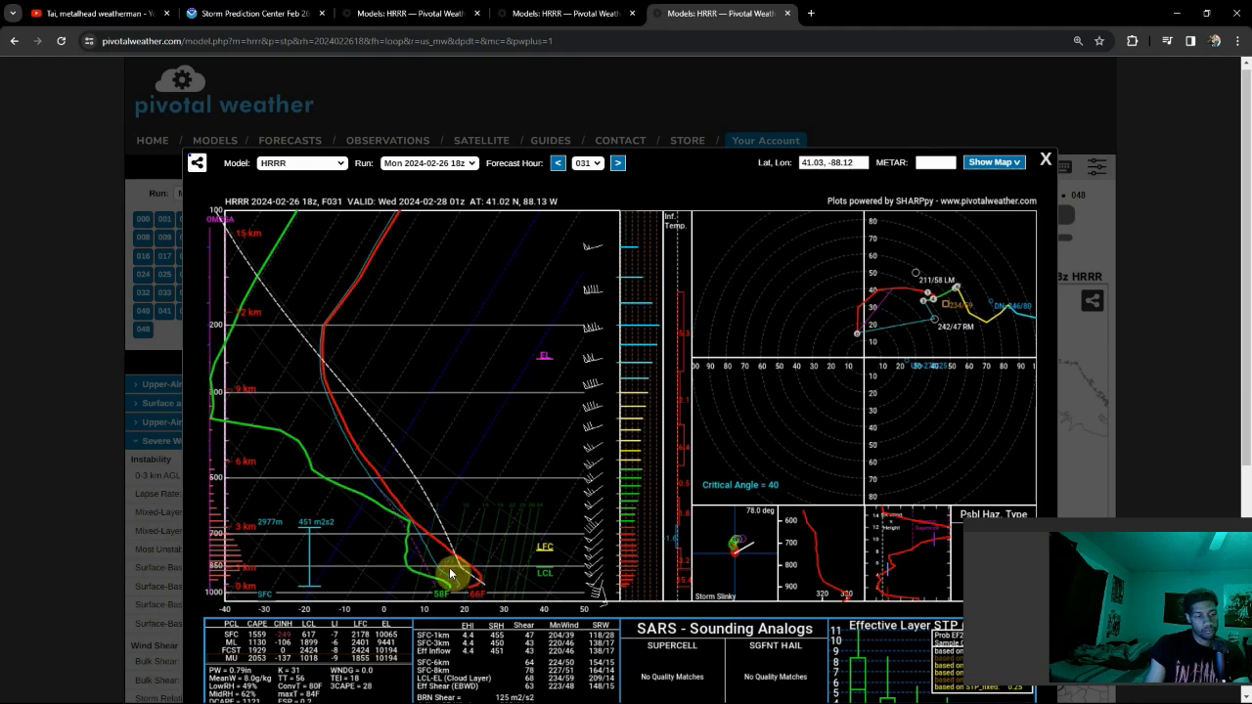
click(1046, 159)
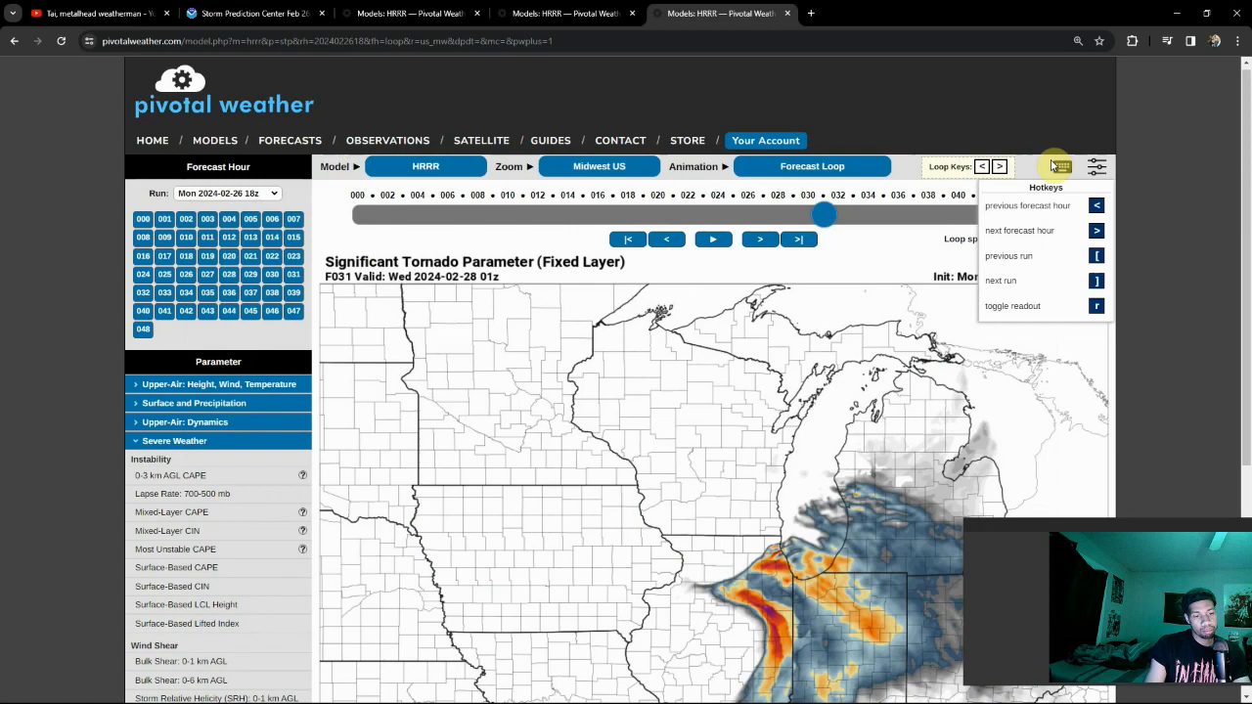
scroll(1246, 198, down, 1)
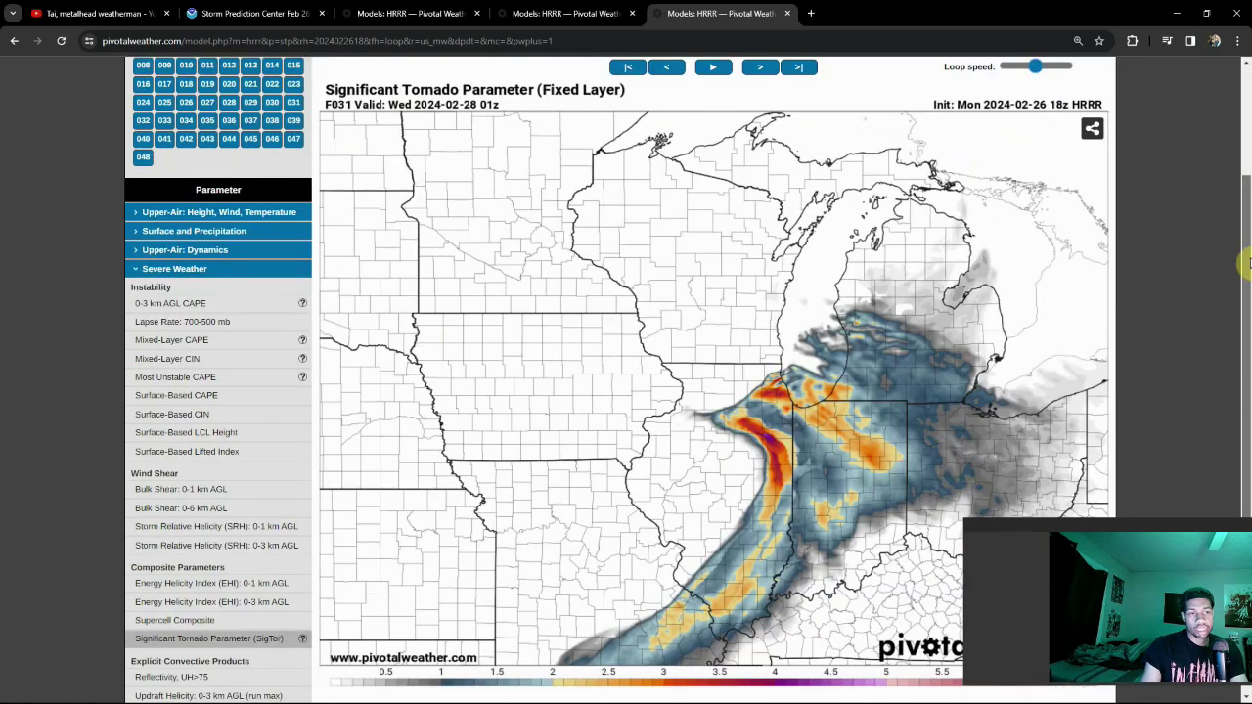
drag(1246, 197, 1245, 268)
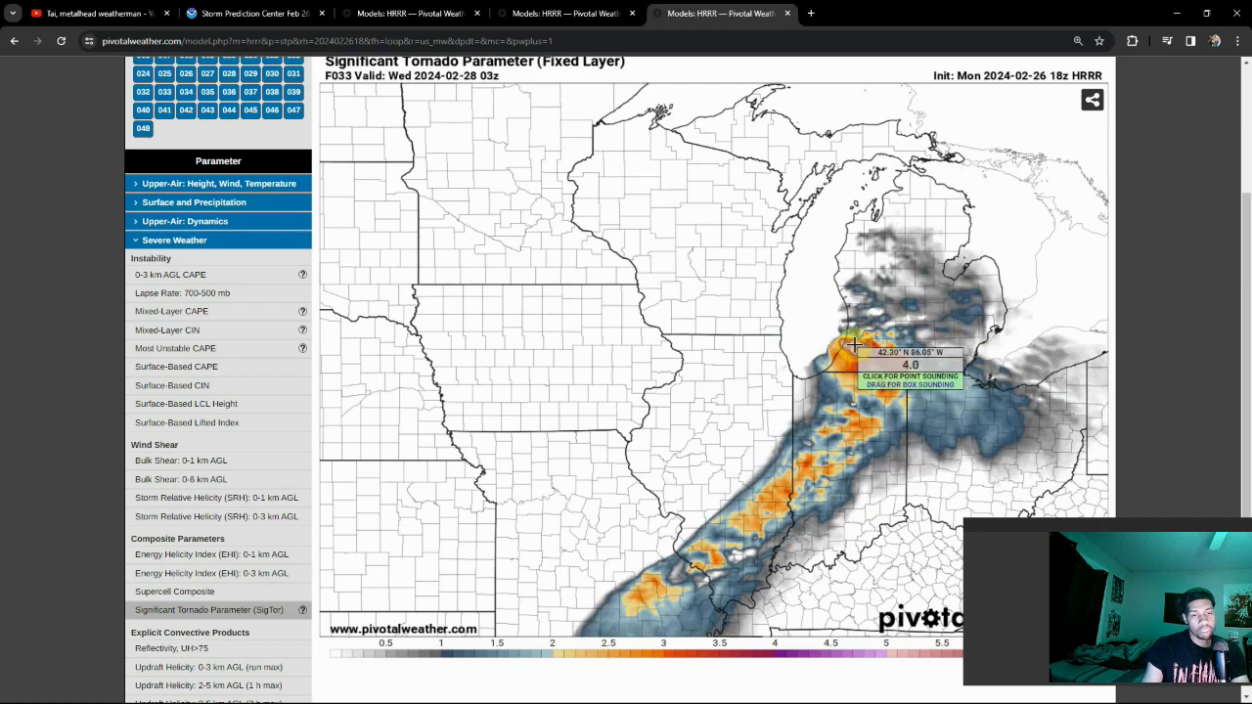
Pull a point sounding over southwestern Michigan near 42.20 N, 86.05 W from the F033 SigTor map.
click(853, 348)
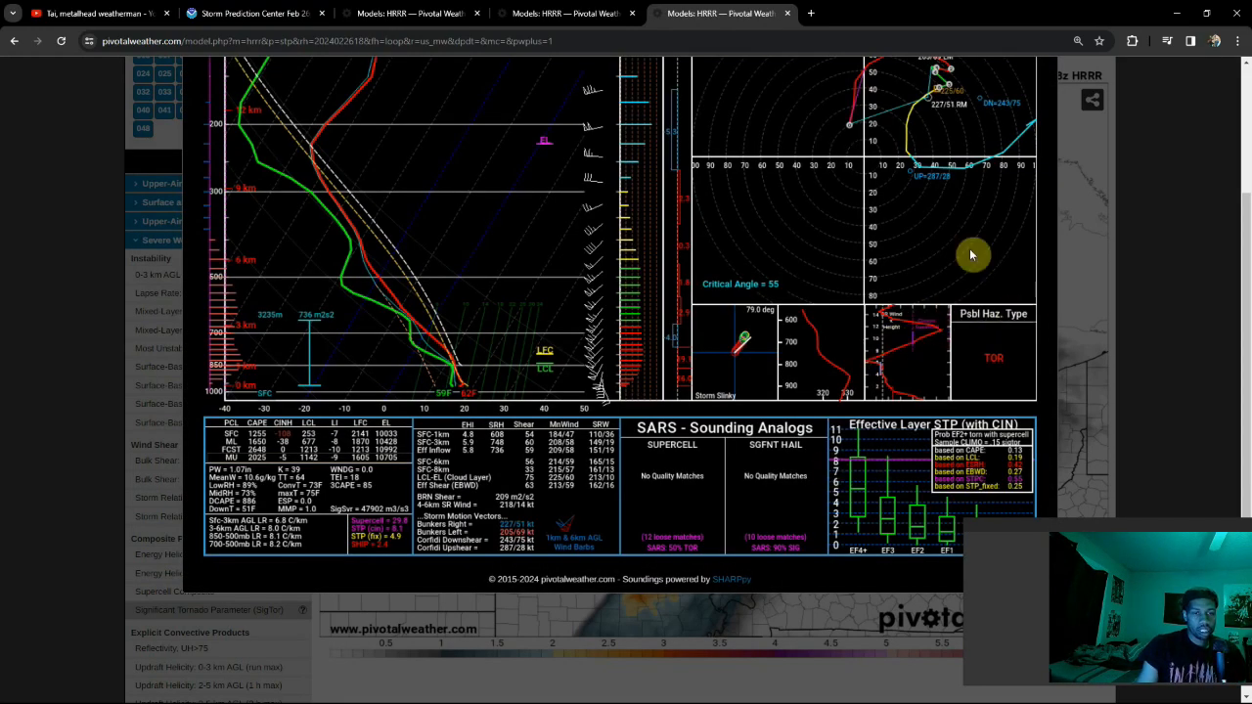
scroll(972, 256, up, 1)
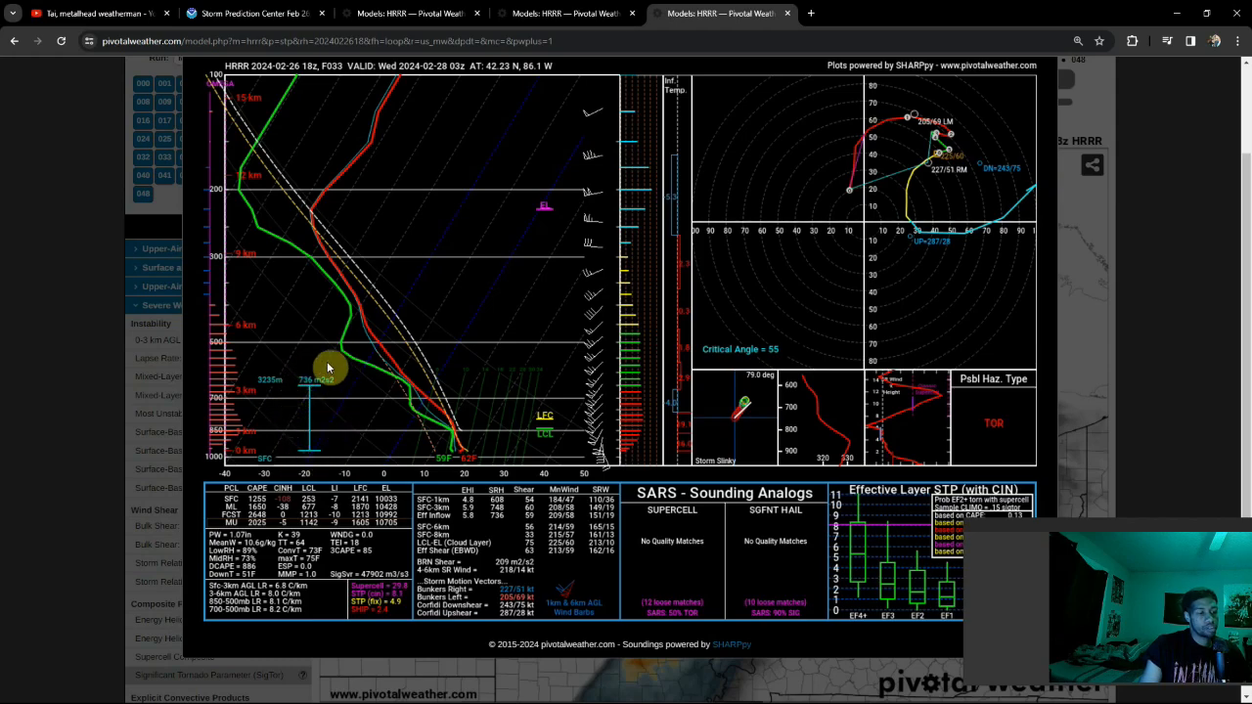
Bend the dewpoint profile near 700 mb, then close the sounding near 42.23 N, 86.08 W.
drag(328, 367, 309, 365)
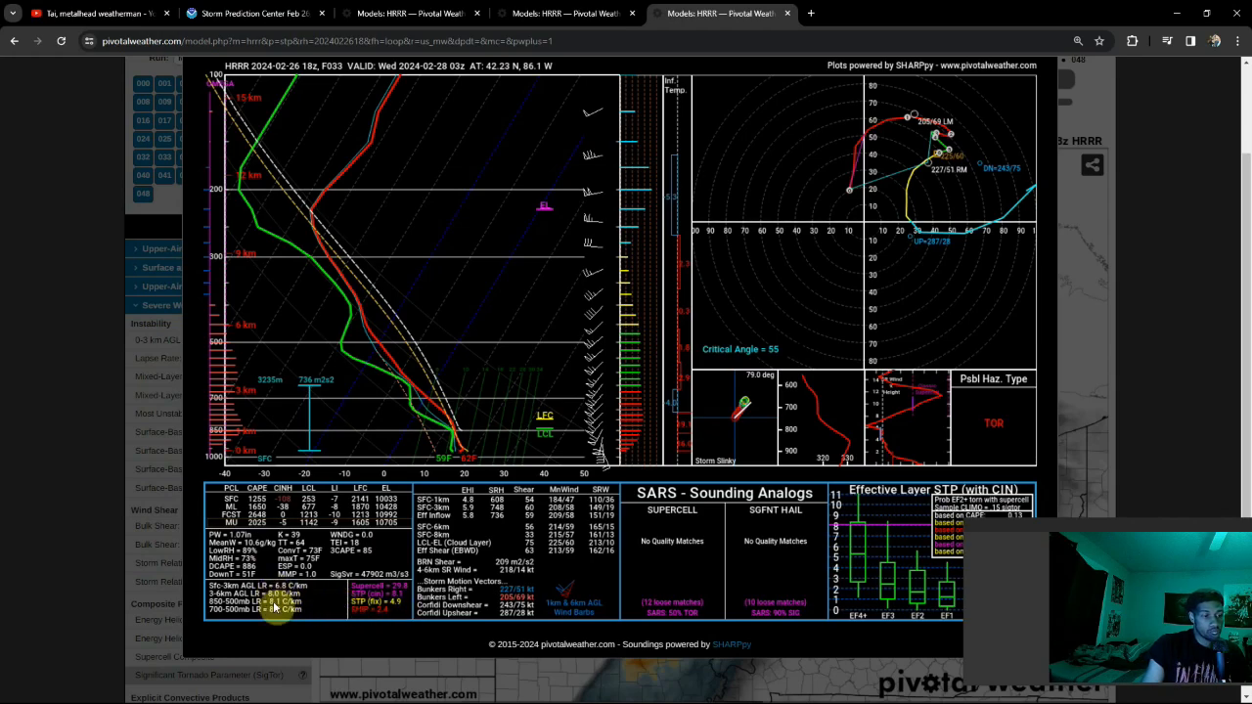
scroll(987, 294, up, 2)
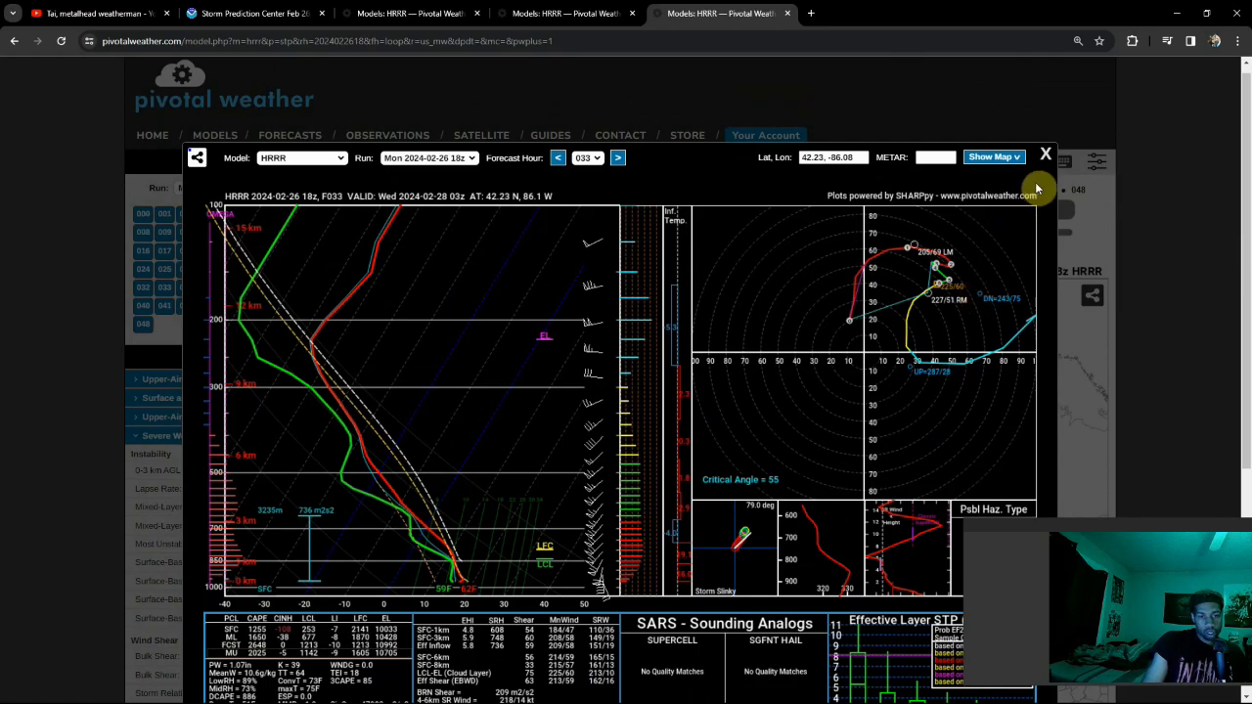
click(1045, 154)
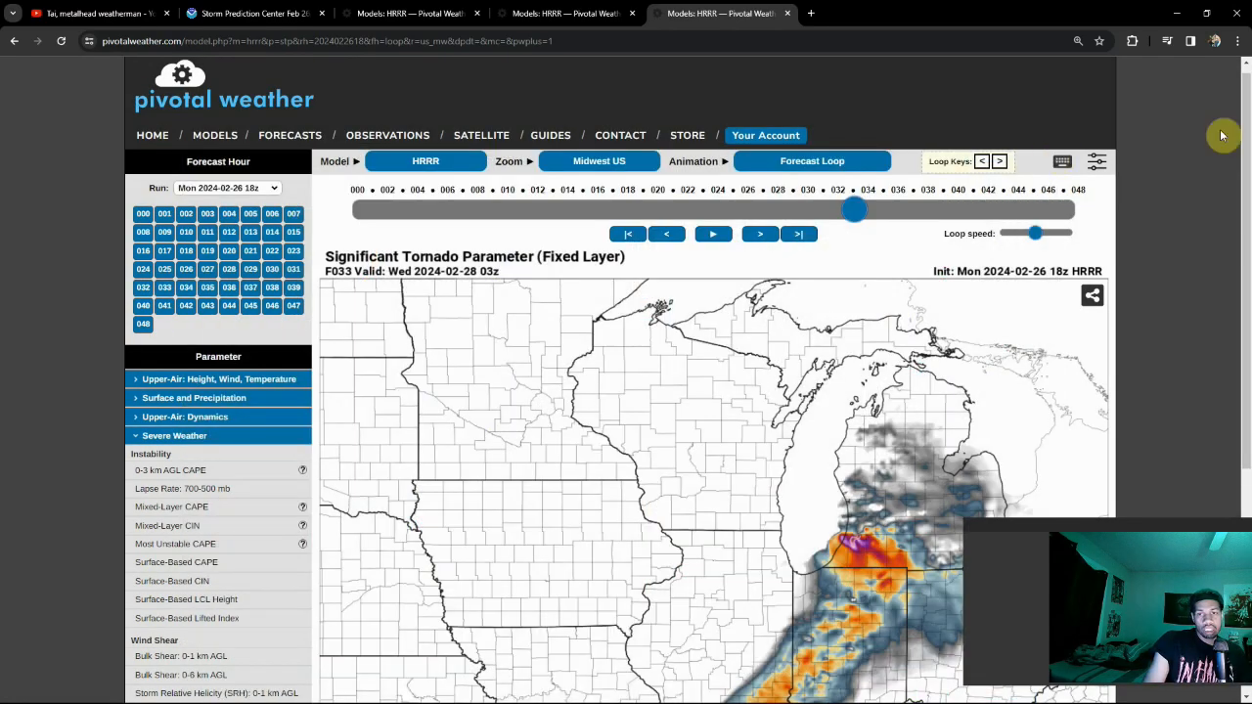
scroll(1222, 137, down, 1)
scroll(1232, 225, down, 1)
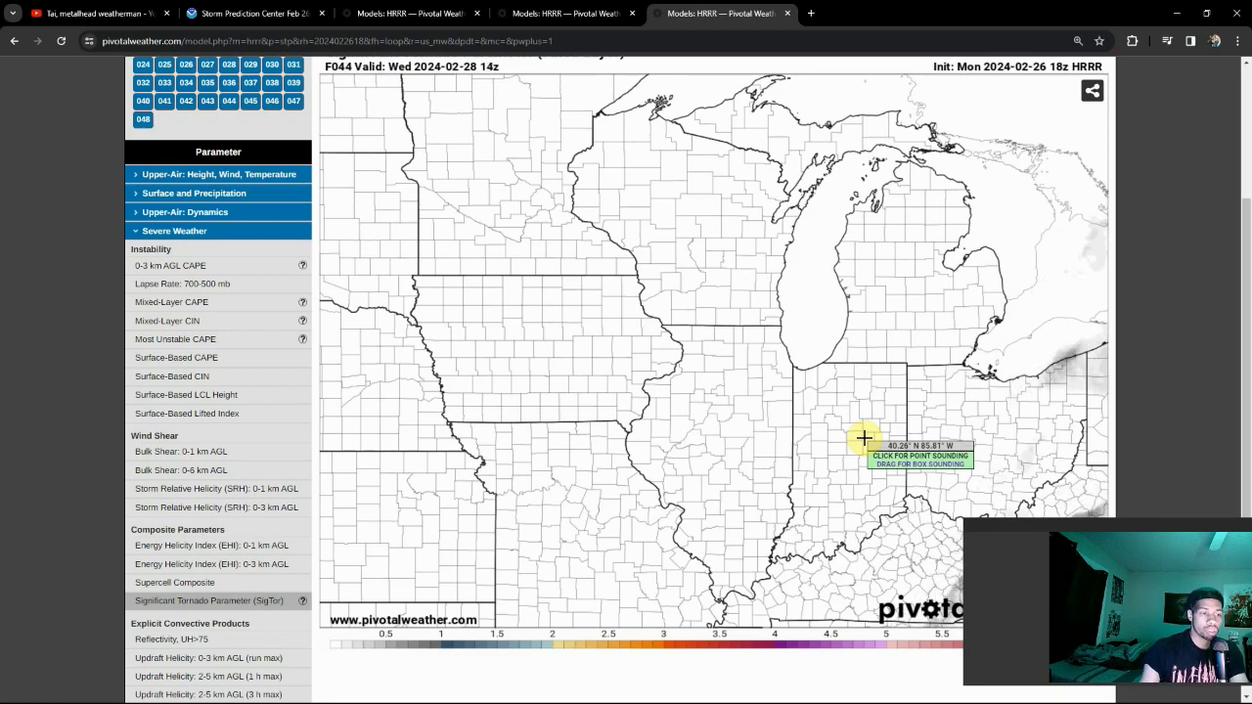
scroll(179, 546, down, 1)
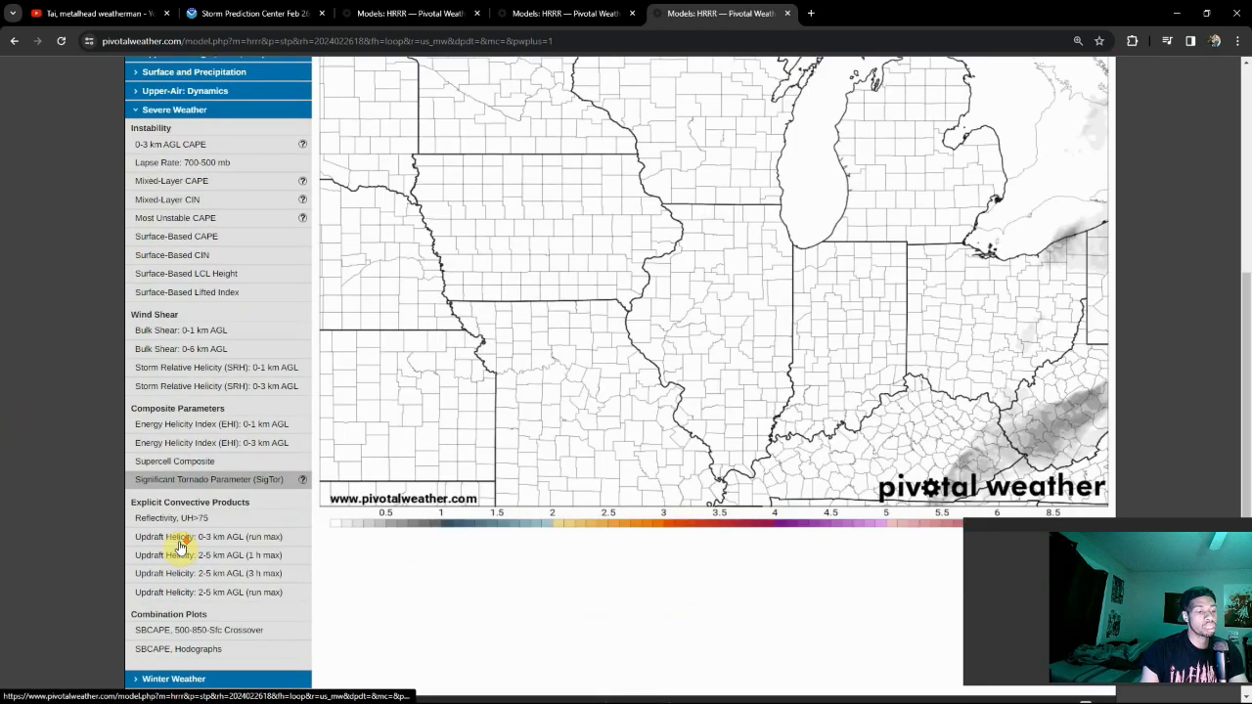
scroll(182, 546, down, 1)
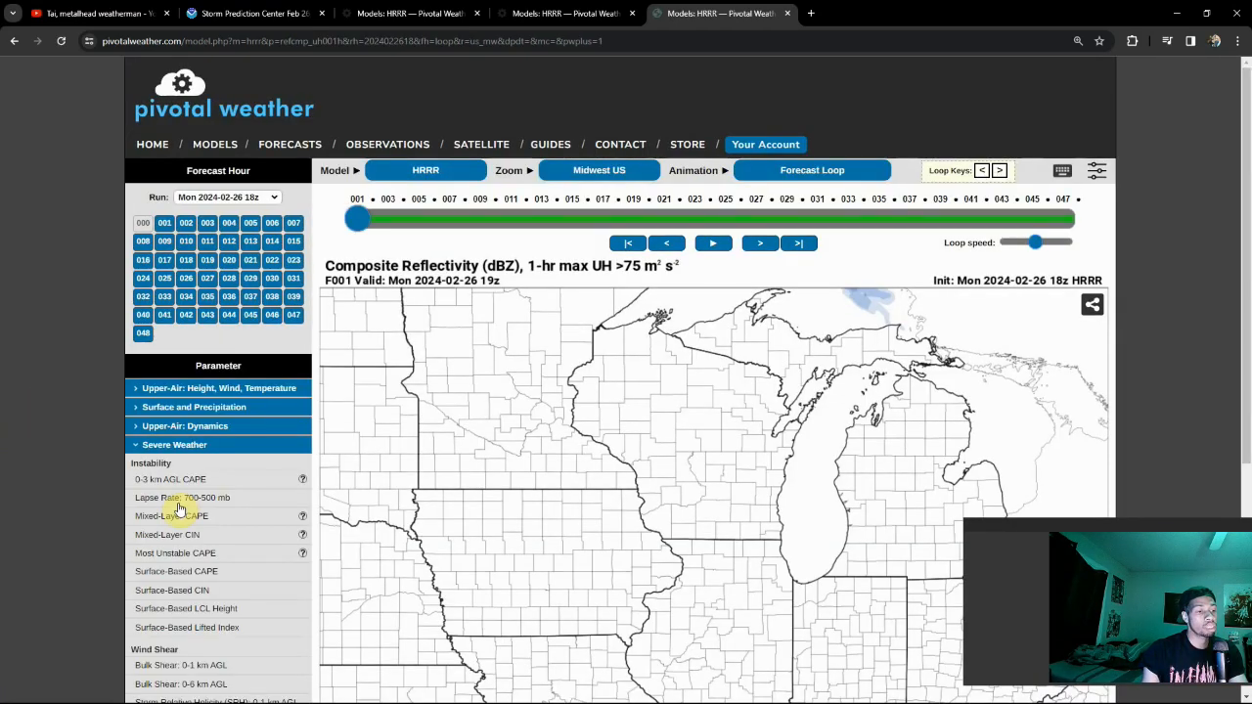
scroll(748, 420, down, 2)
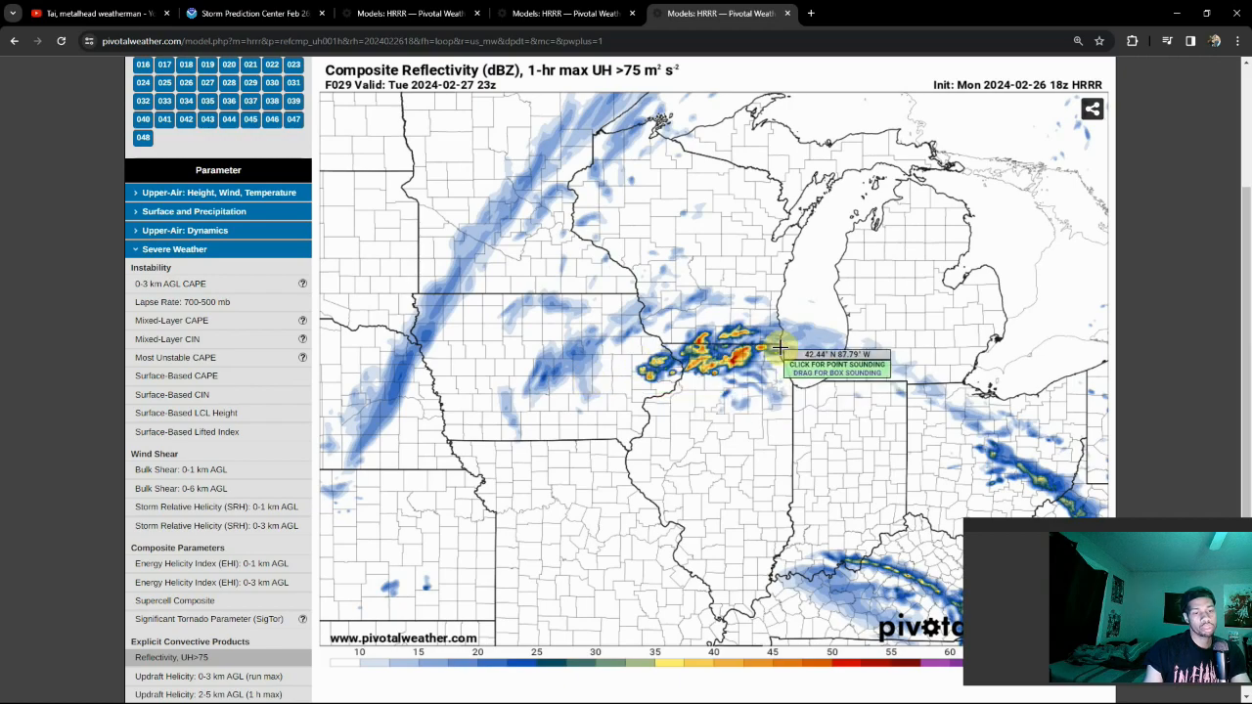
Step the HRRR composite reflectivity with UH>75 map forward hour by hour through F035.
key(Right)
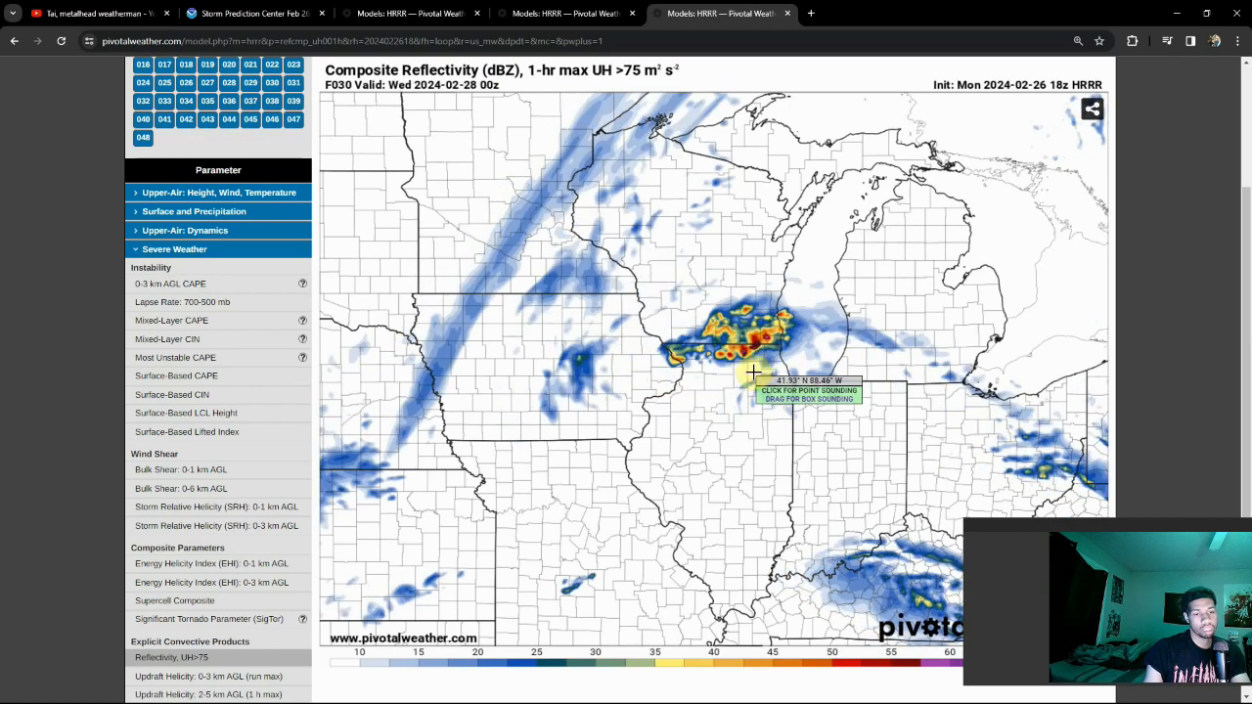
key(Right)
key(Right)
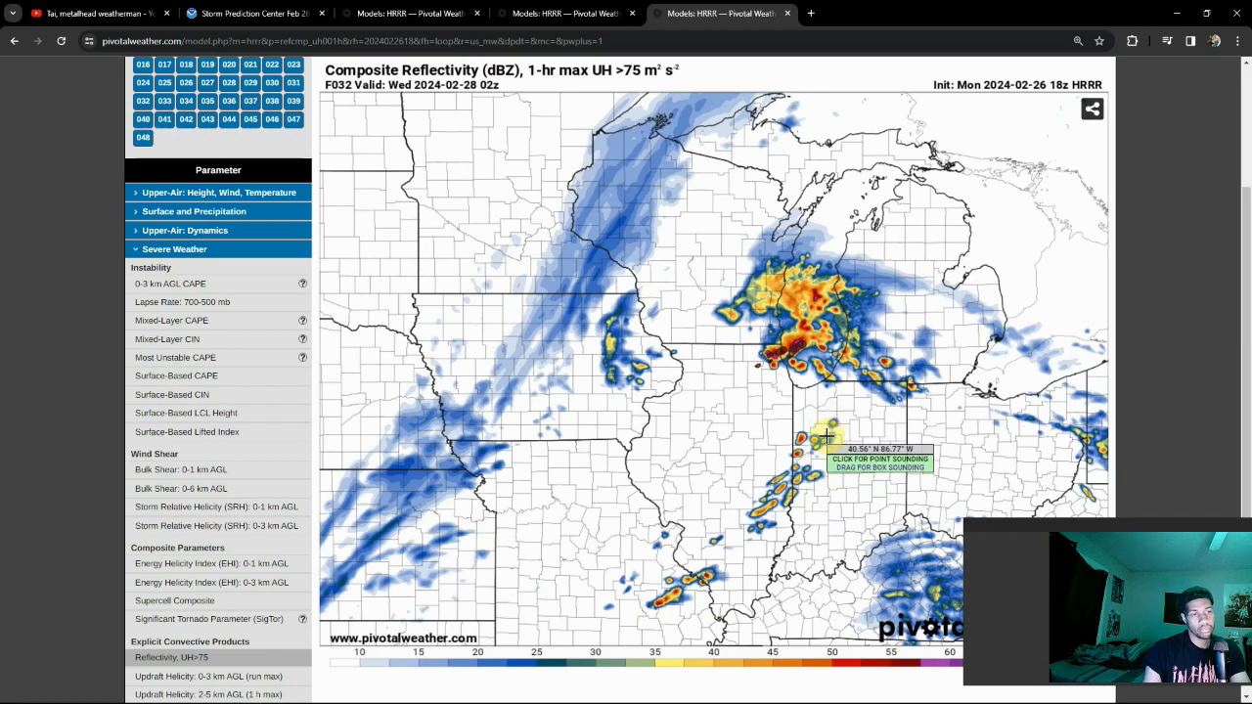
key(Right)
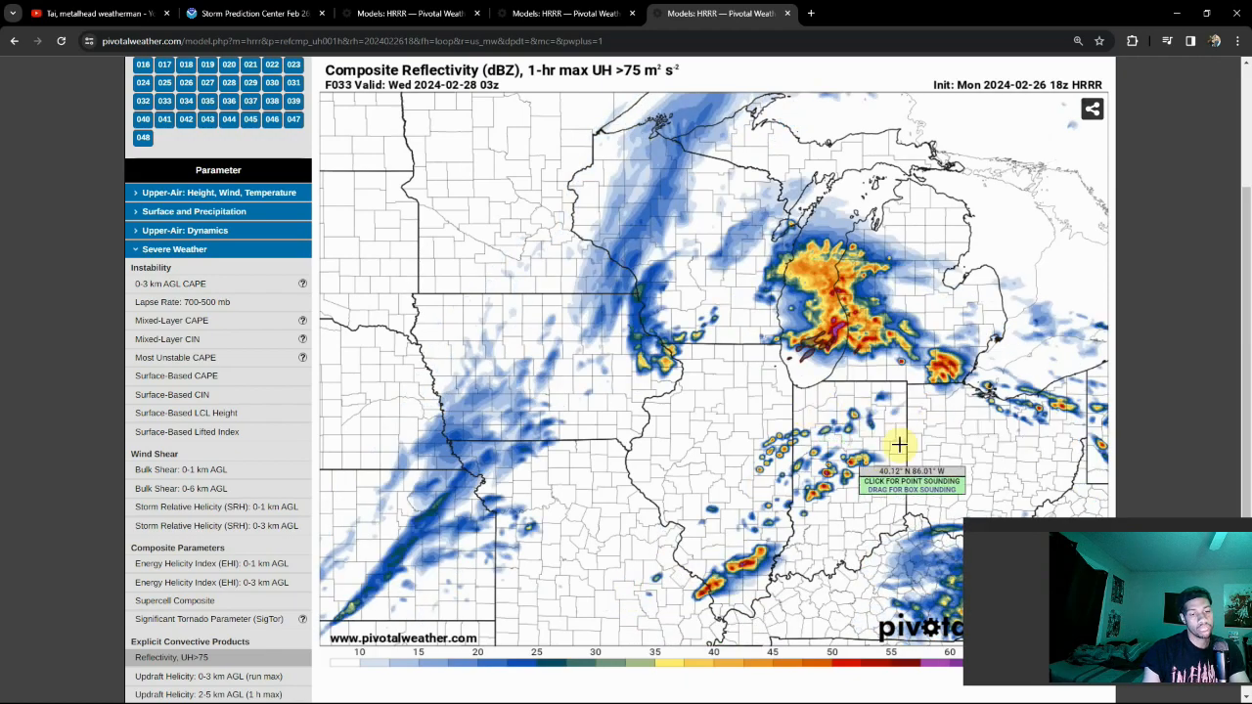
key(Right)
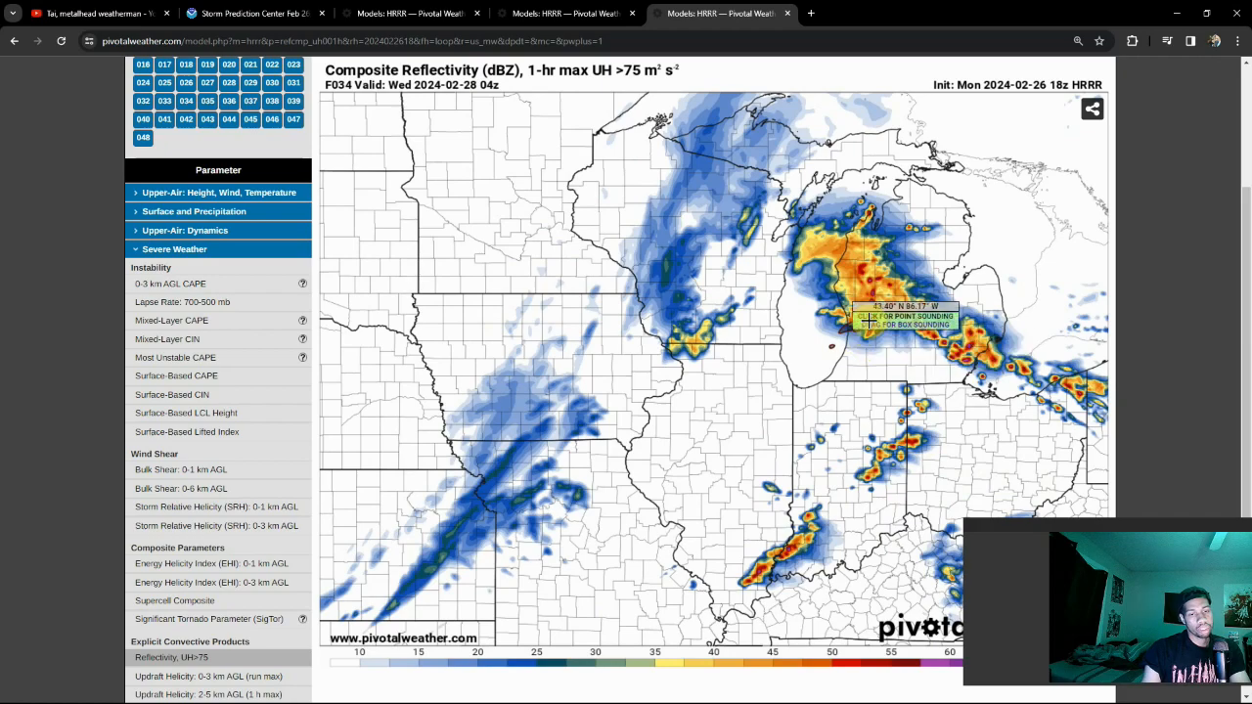
key(Right)
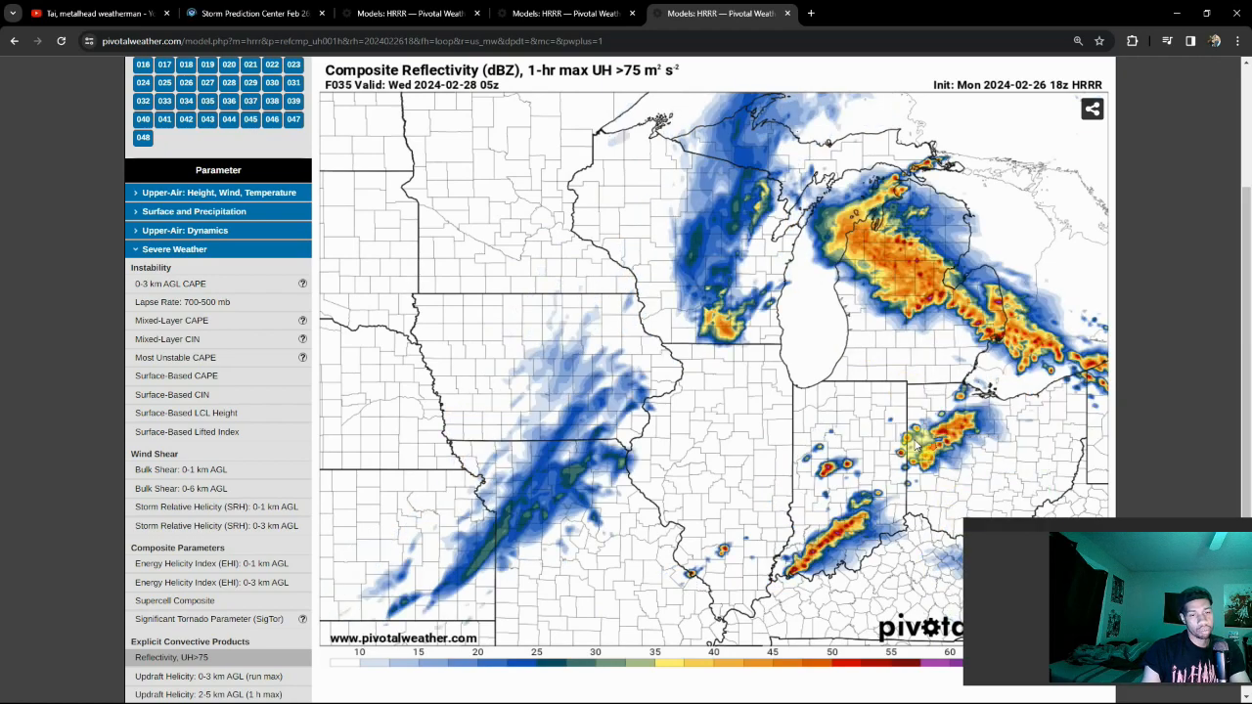
scroll(914, 383, down, 2)
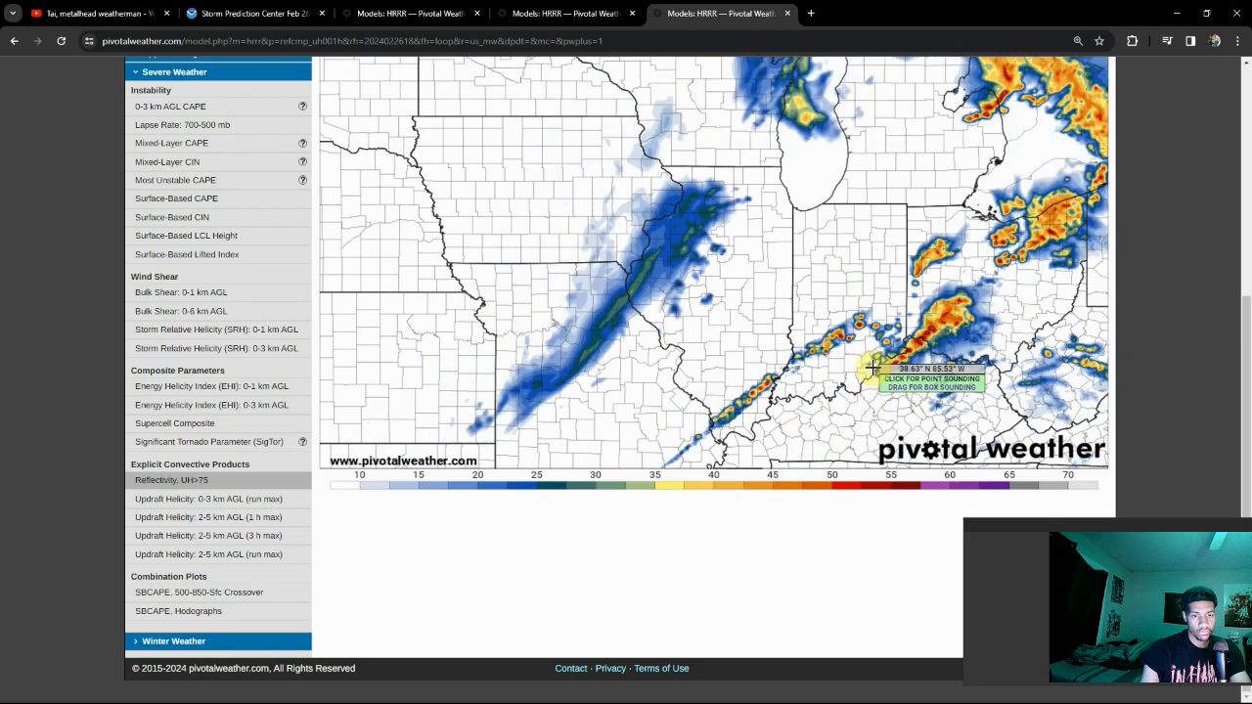
scroll(1012, 333, up, 1)
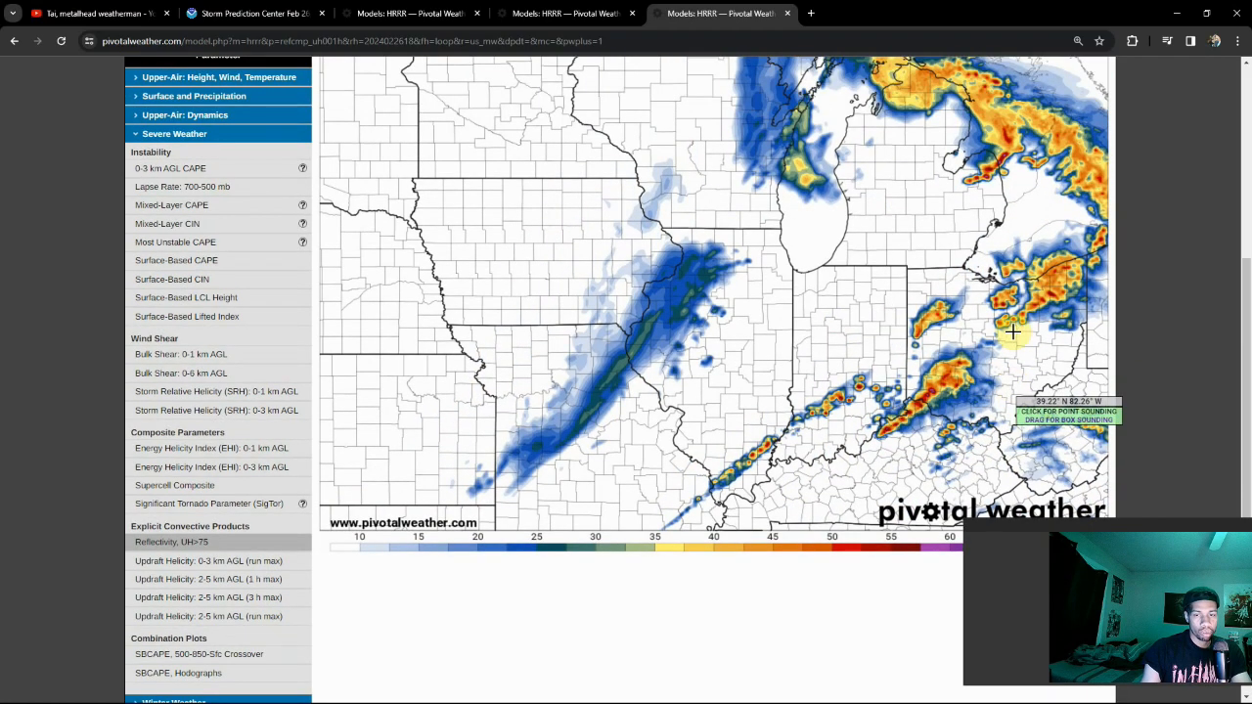
scroll(1013, 333, up, 2)
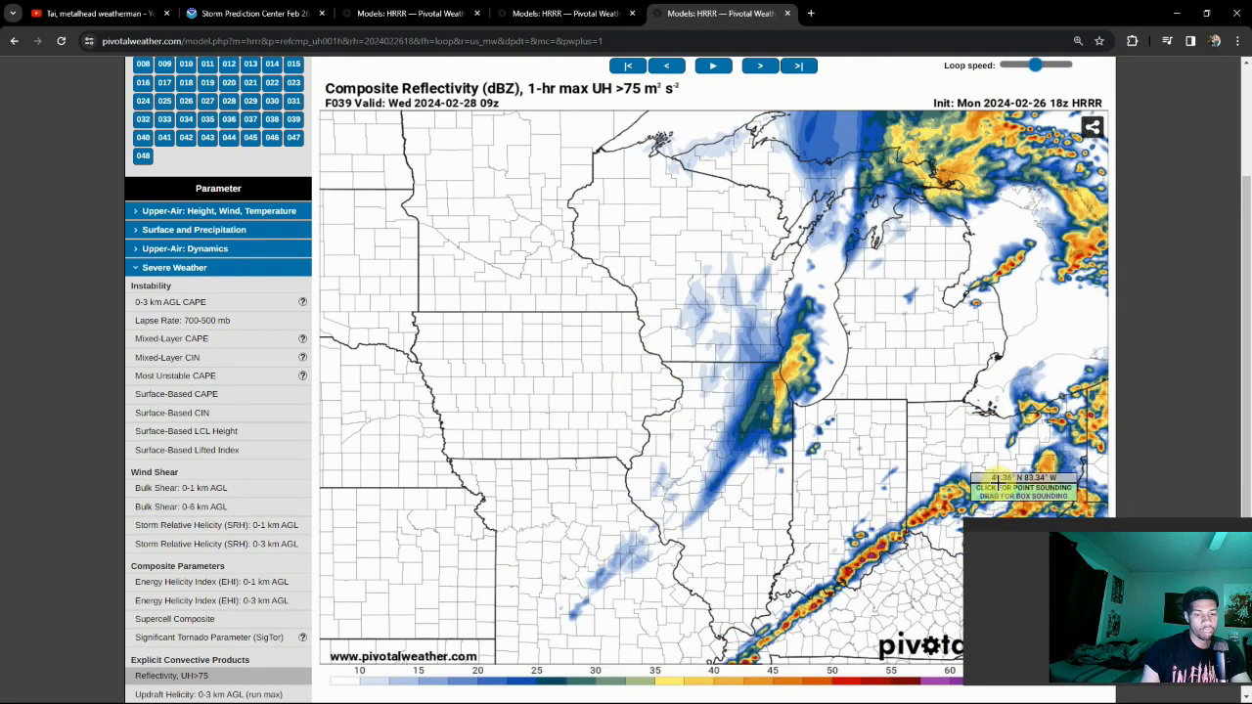
scroll(997, 477, down, 1)
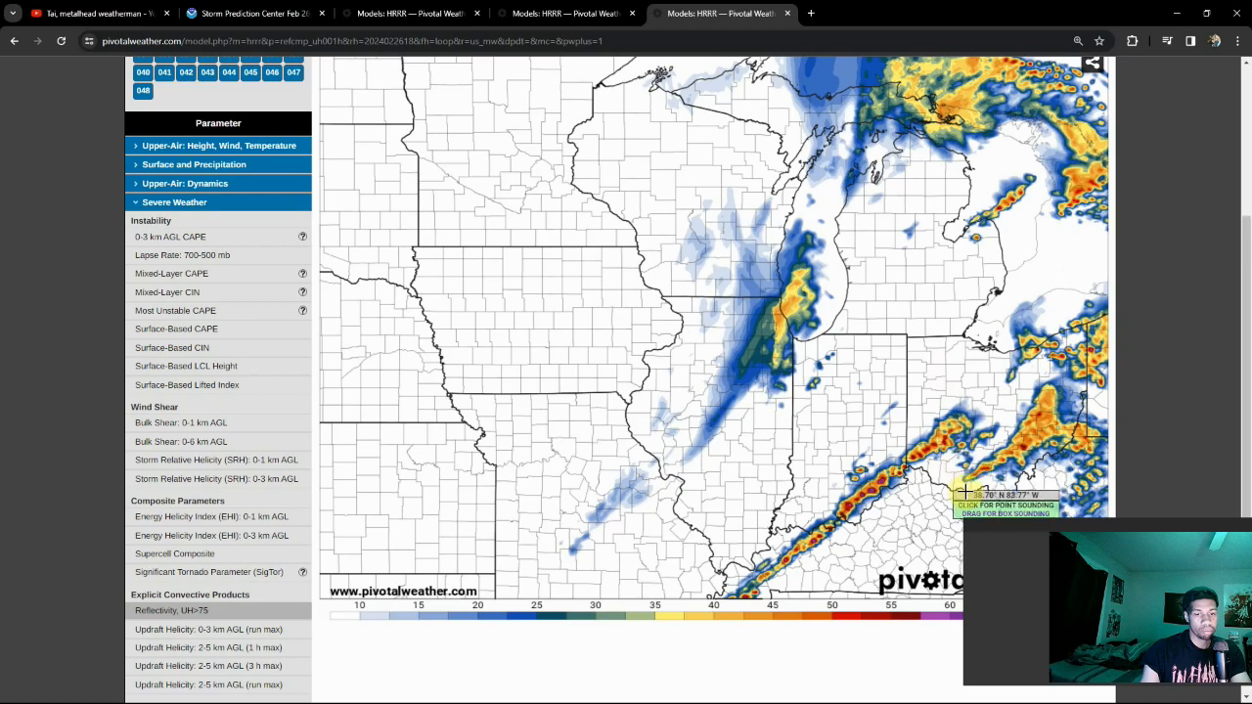
scroll(920, 426, up, 1)
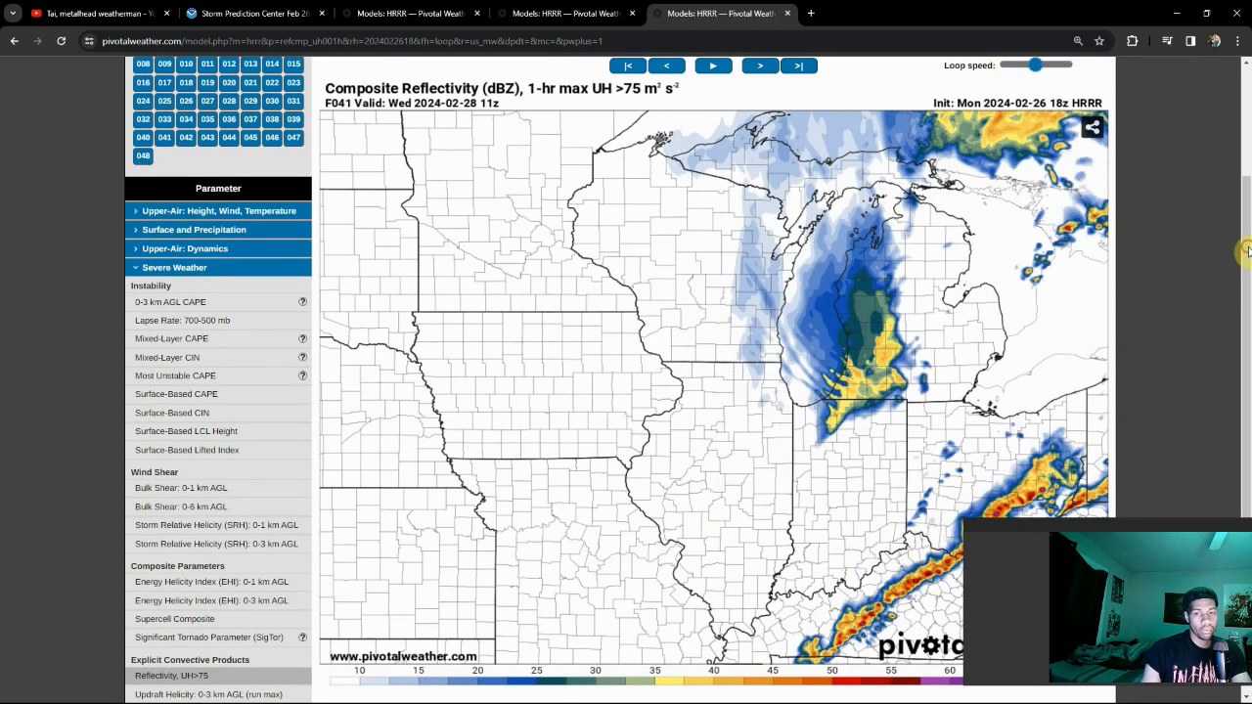
drag(1247, 251, 1247, 274)
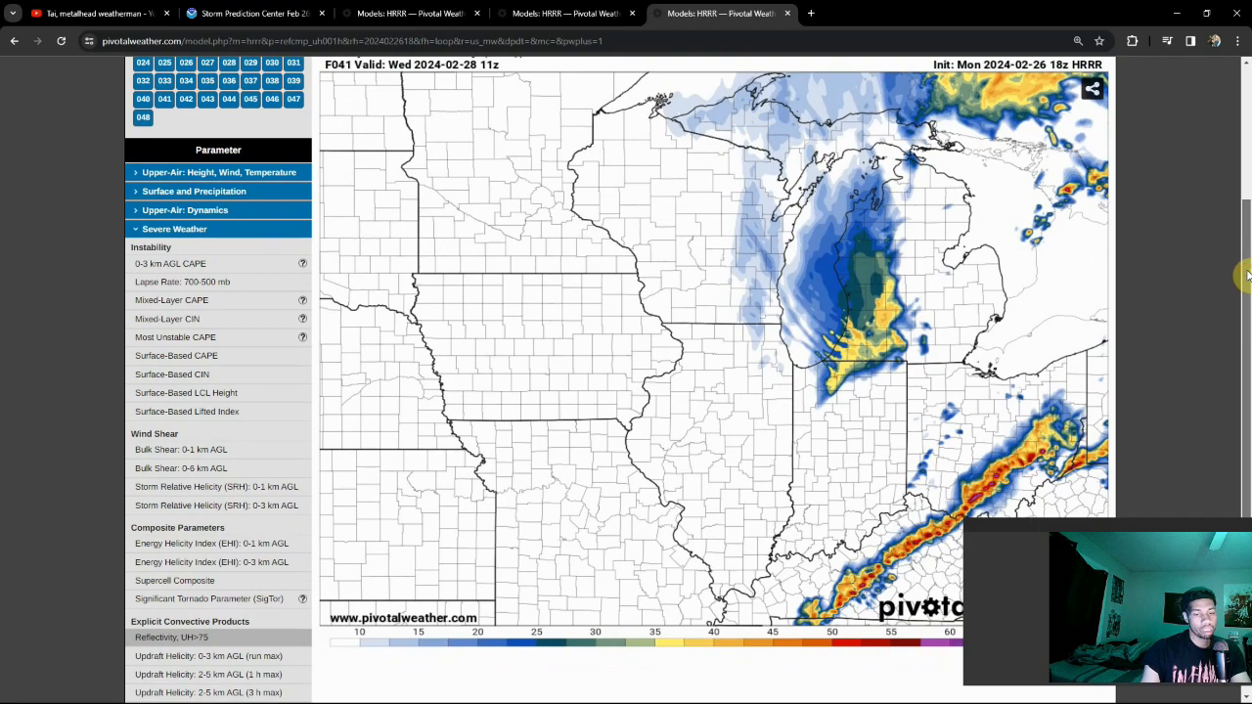